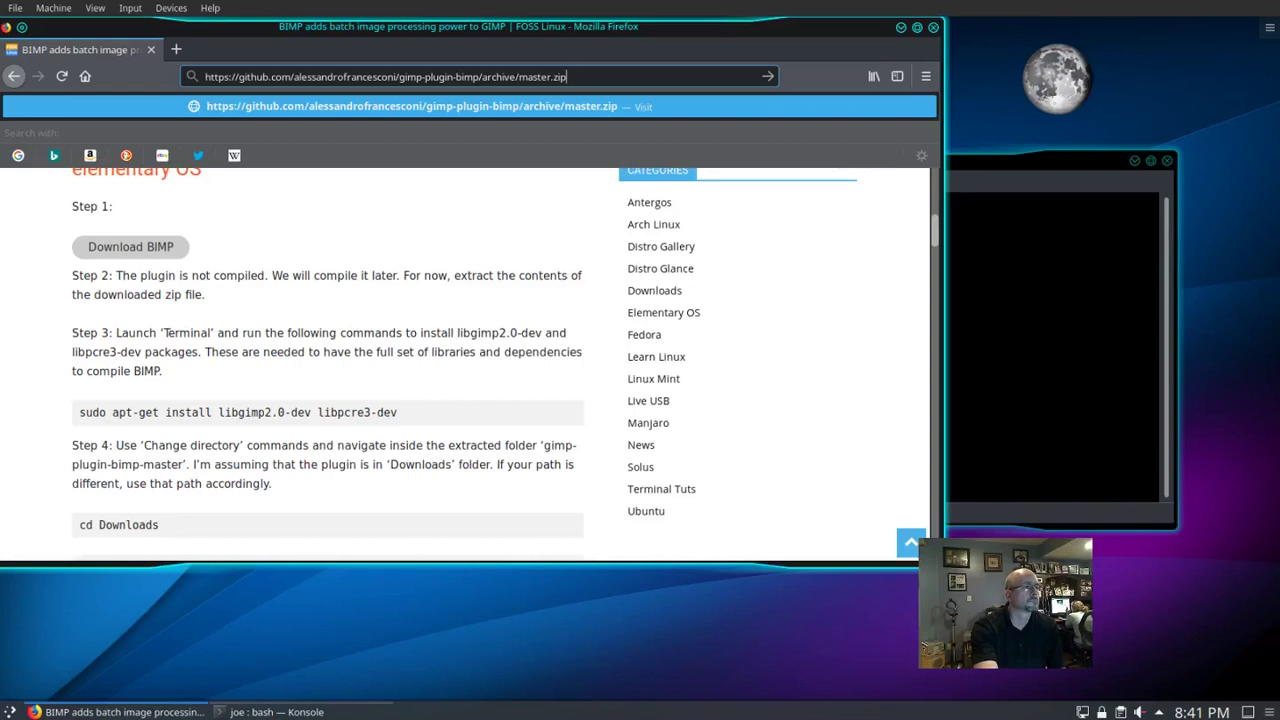
# Step: Download gimp-plugin-bimp-master.zip from the GitHub master.zip link and save it to disk
pyautogui.click(705, 80)
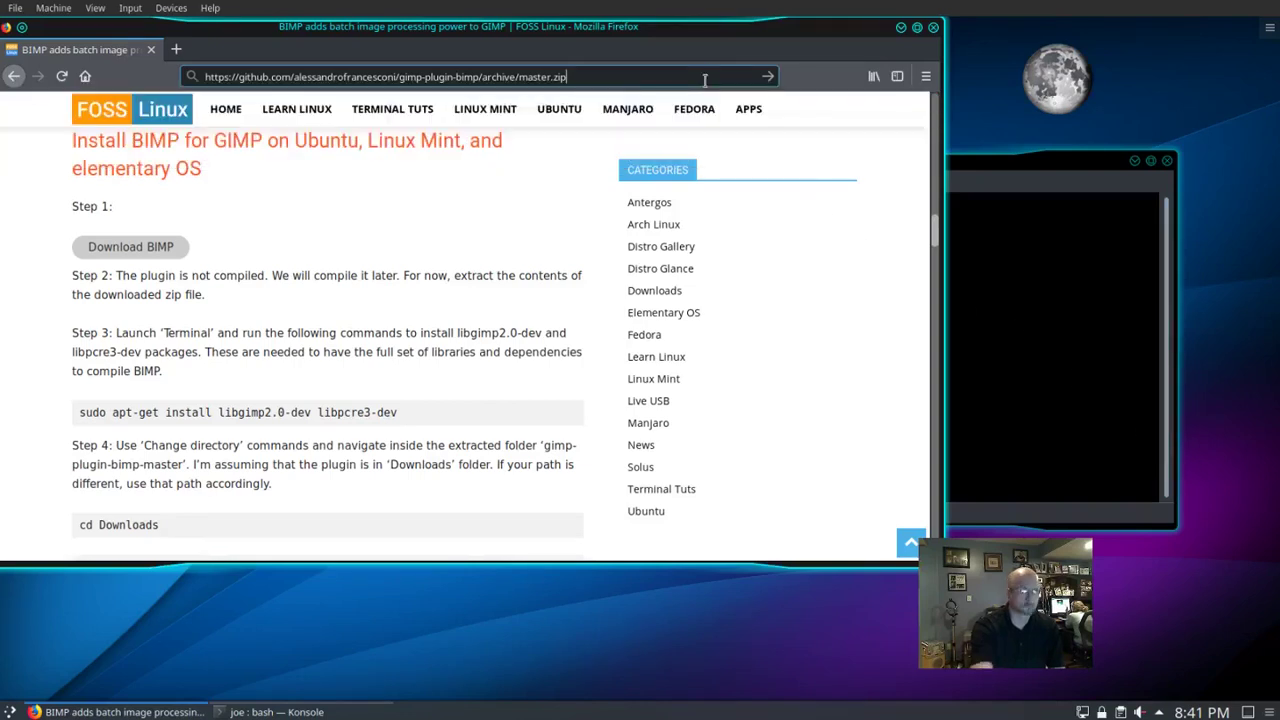
pyautogui.press('Return')
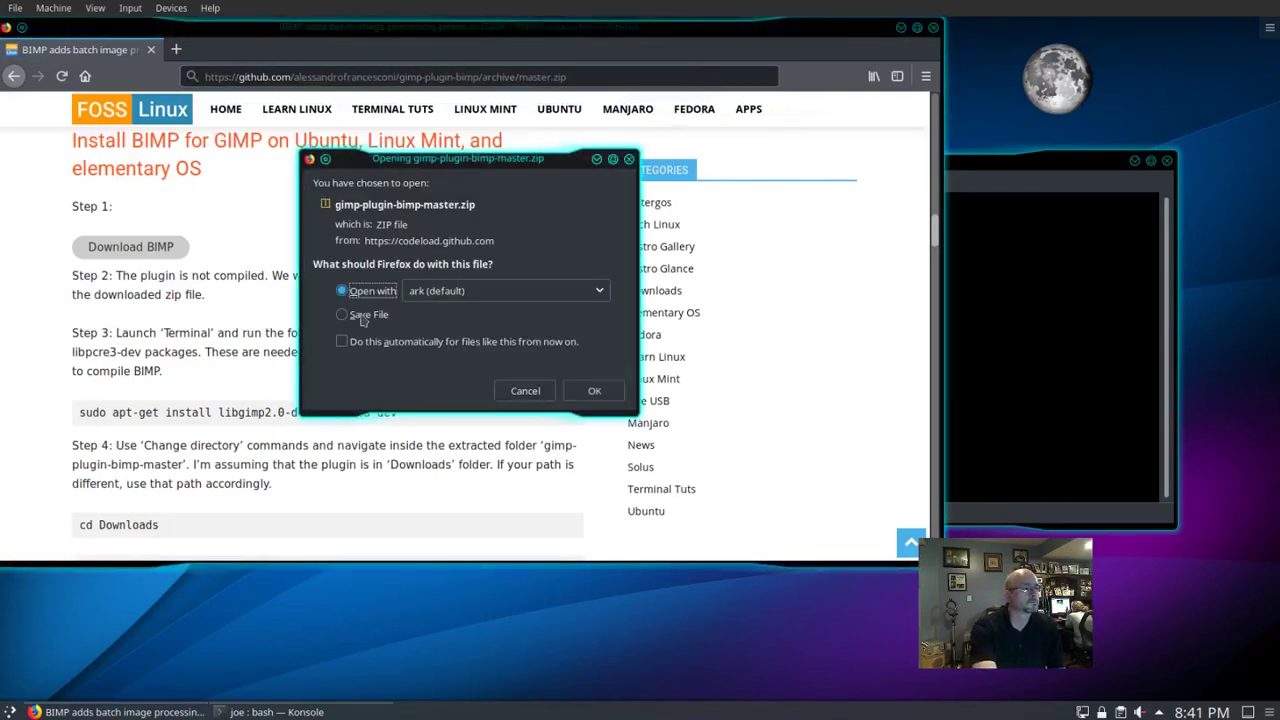
pyautogui.click(347, 316)
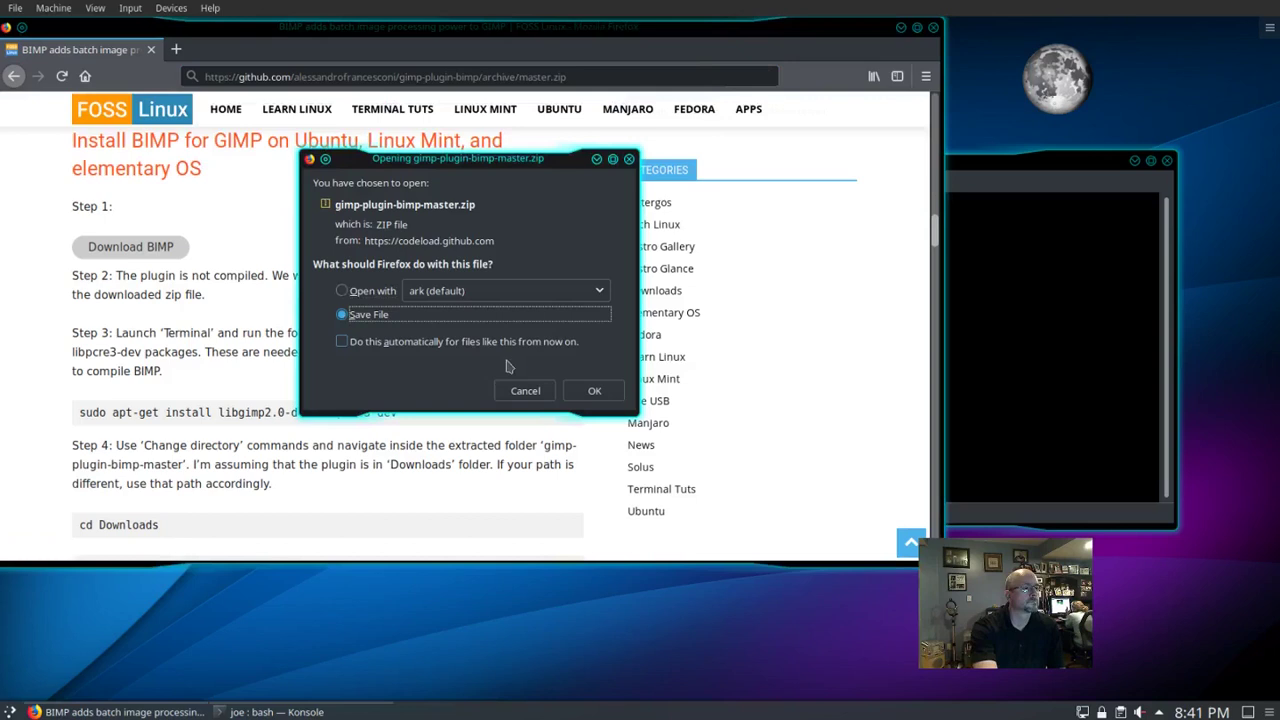
pyautogui.click(584, 397)
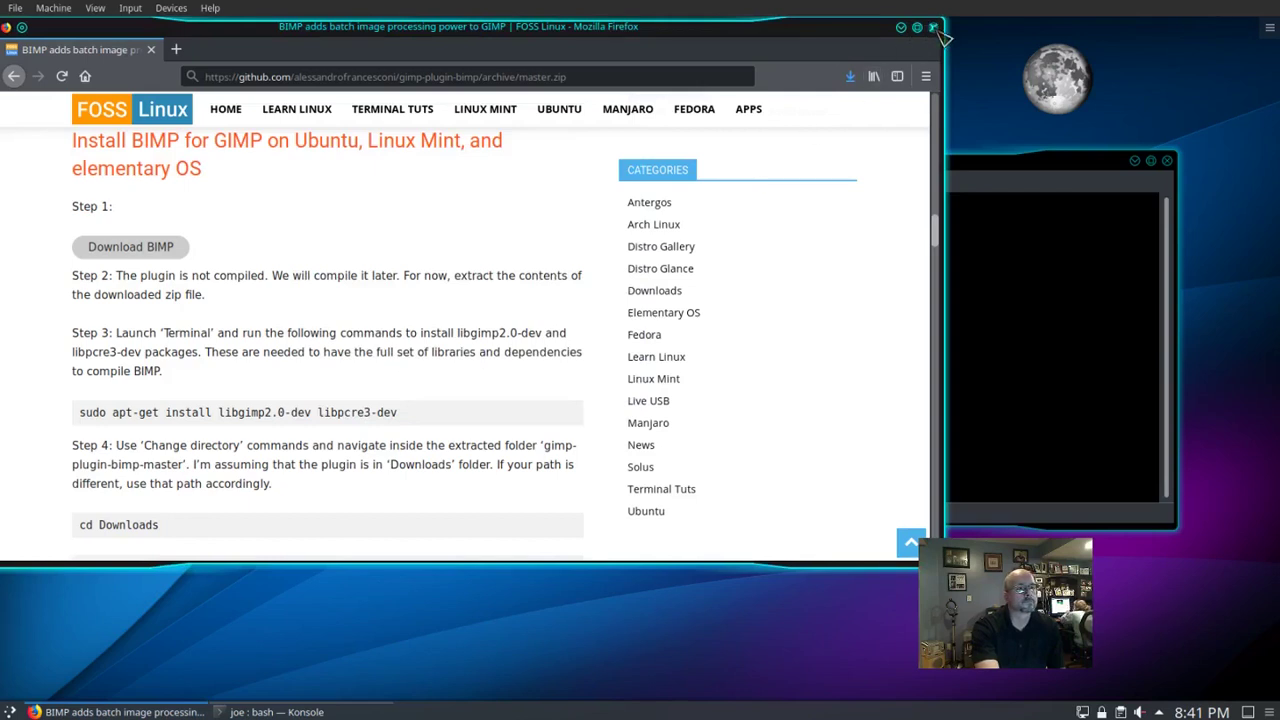
# Step: Close Firefox and run 'sudo apt install libgimp2.0-dev libpcre3-dev', authorising with the sudo password
pyautogui.click(932, 27)
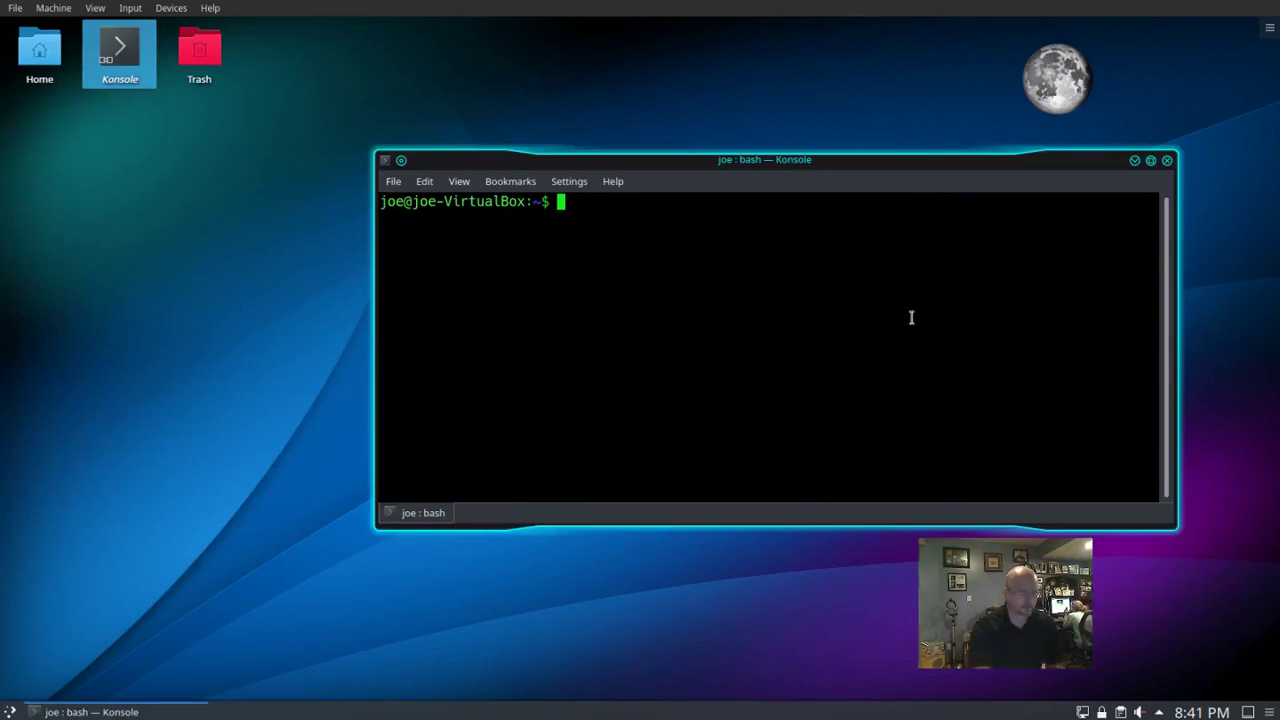
pyautogui.write('sudo ')
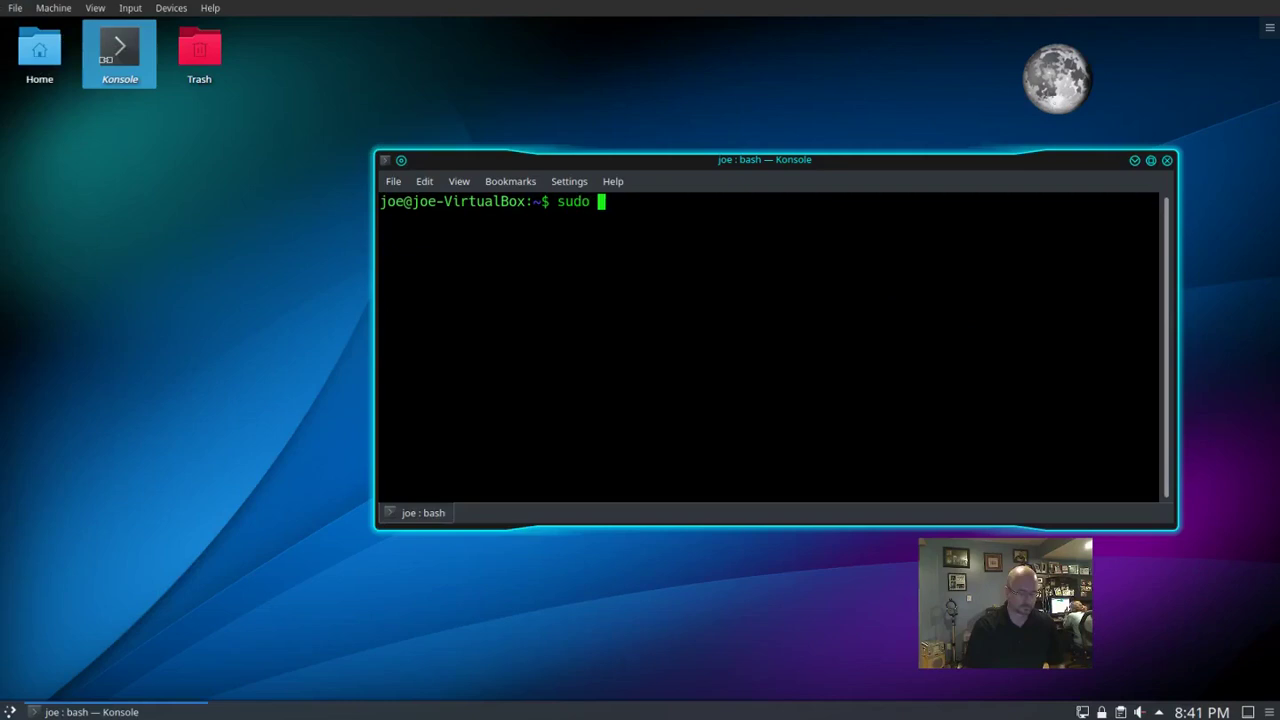
pyautogui.write('apt i')
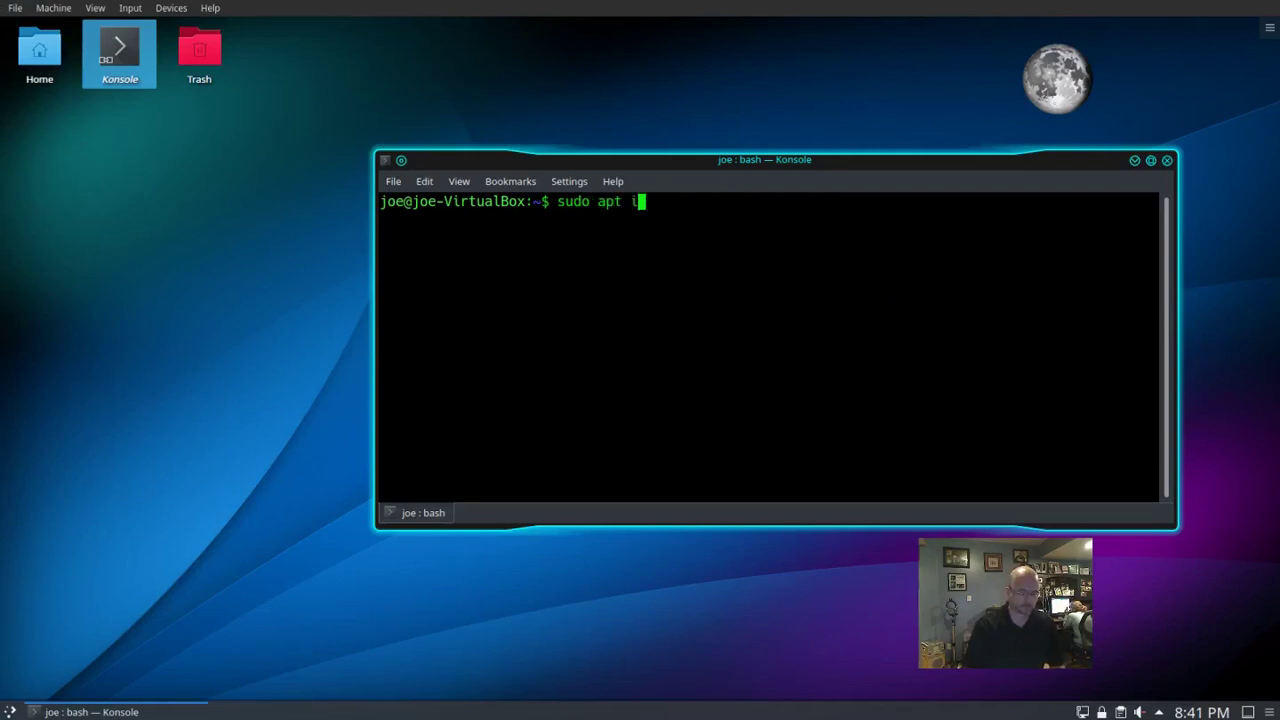
pyautogui.write('nstall lib')
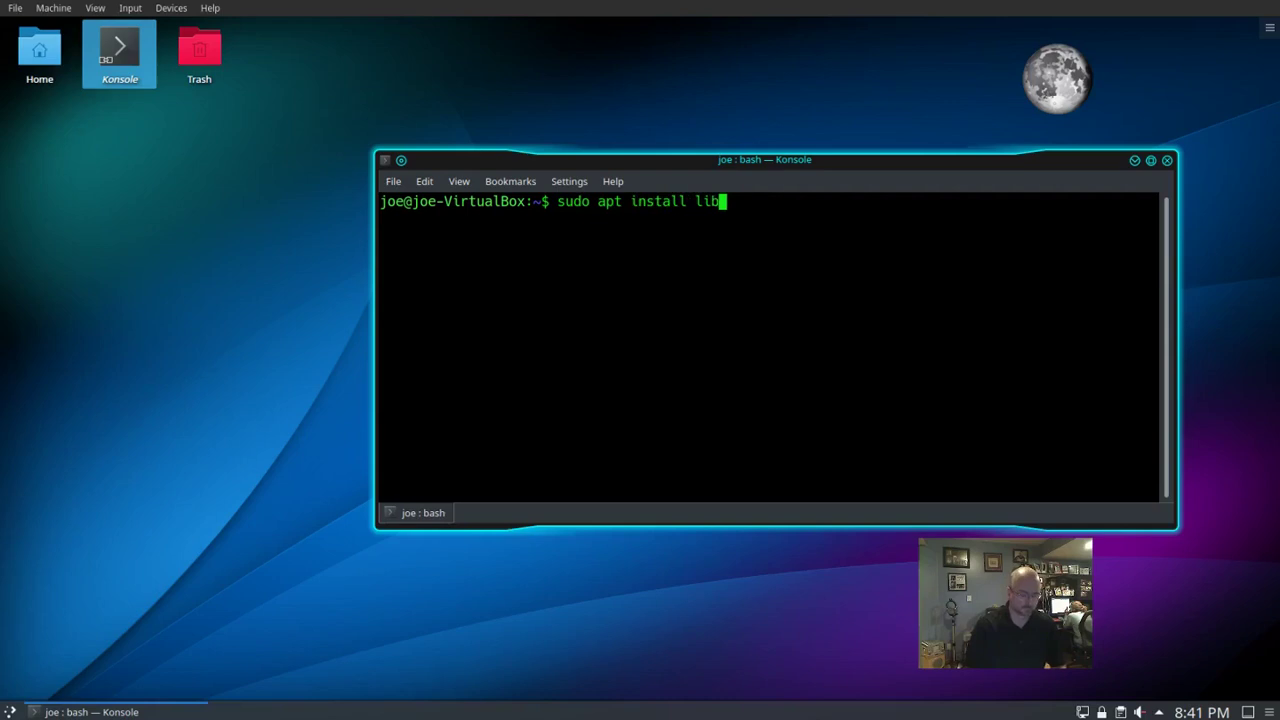
pyautogui.write('gimp2.0')
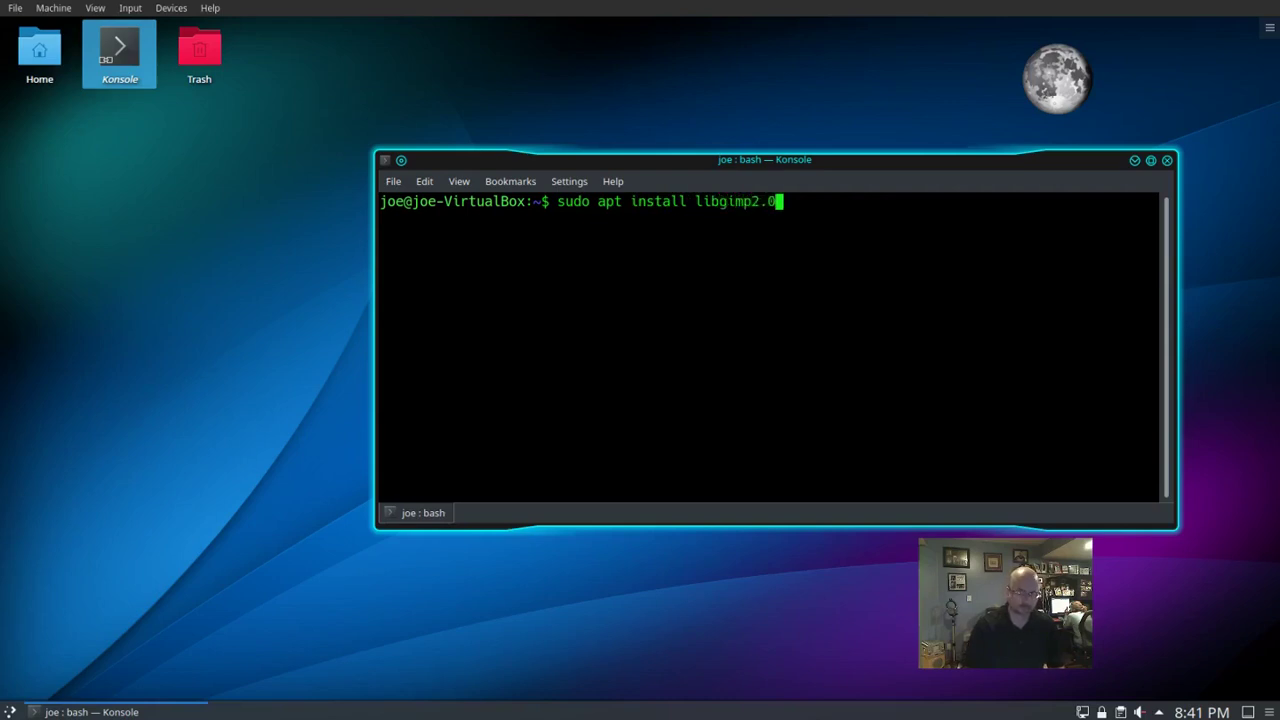
pyautogui.write('-dev ')
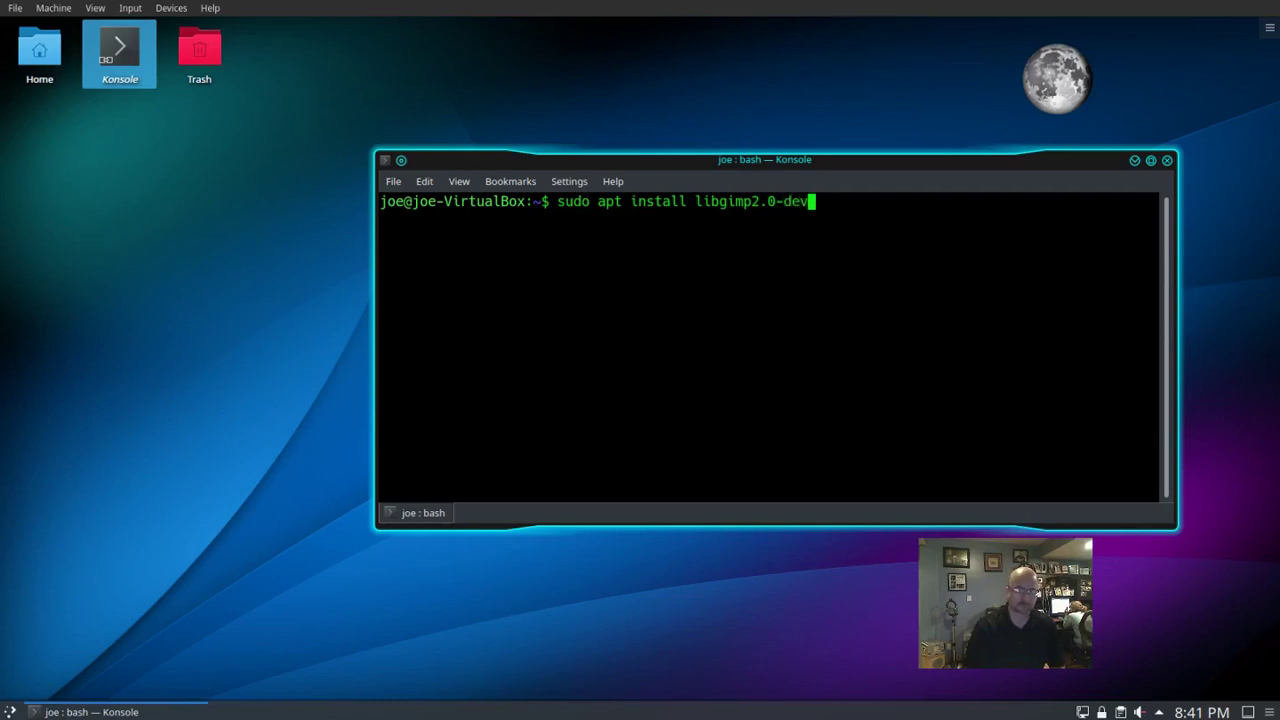
pyautogui.write('lib')
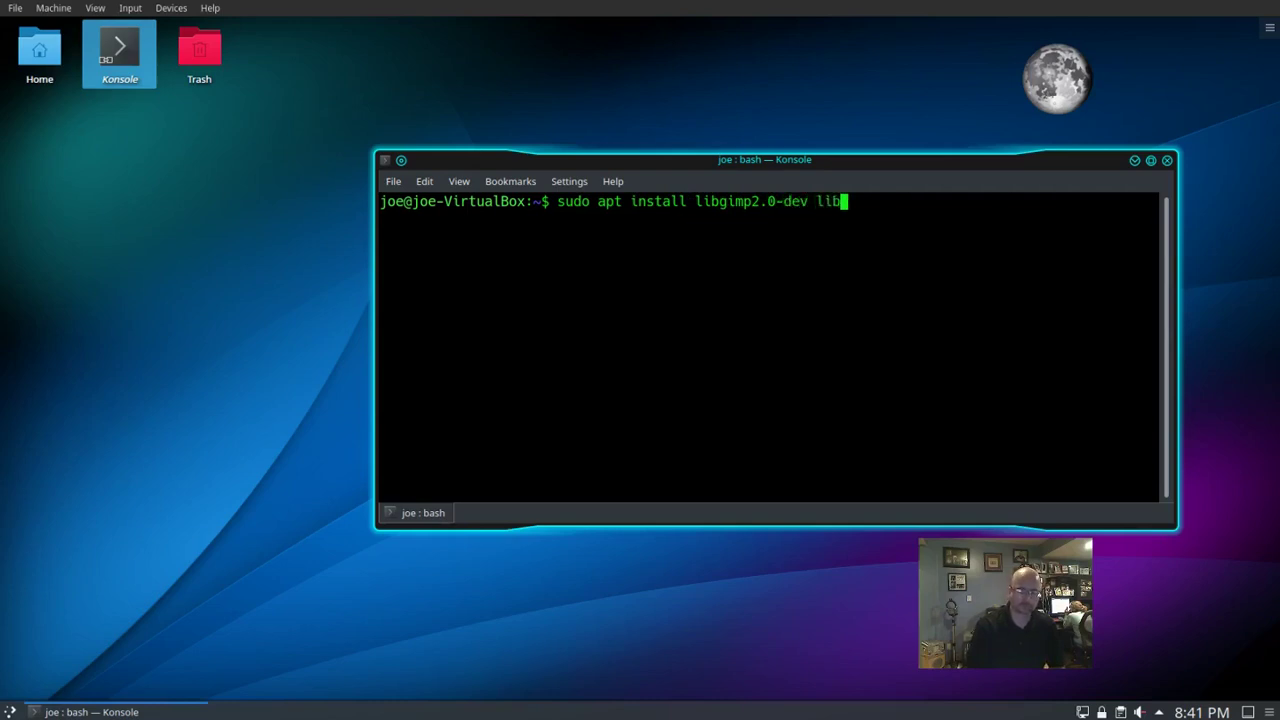
pyautogui.write('pc')
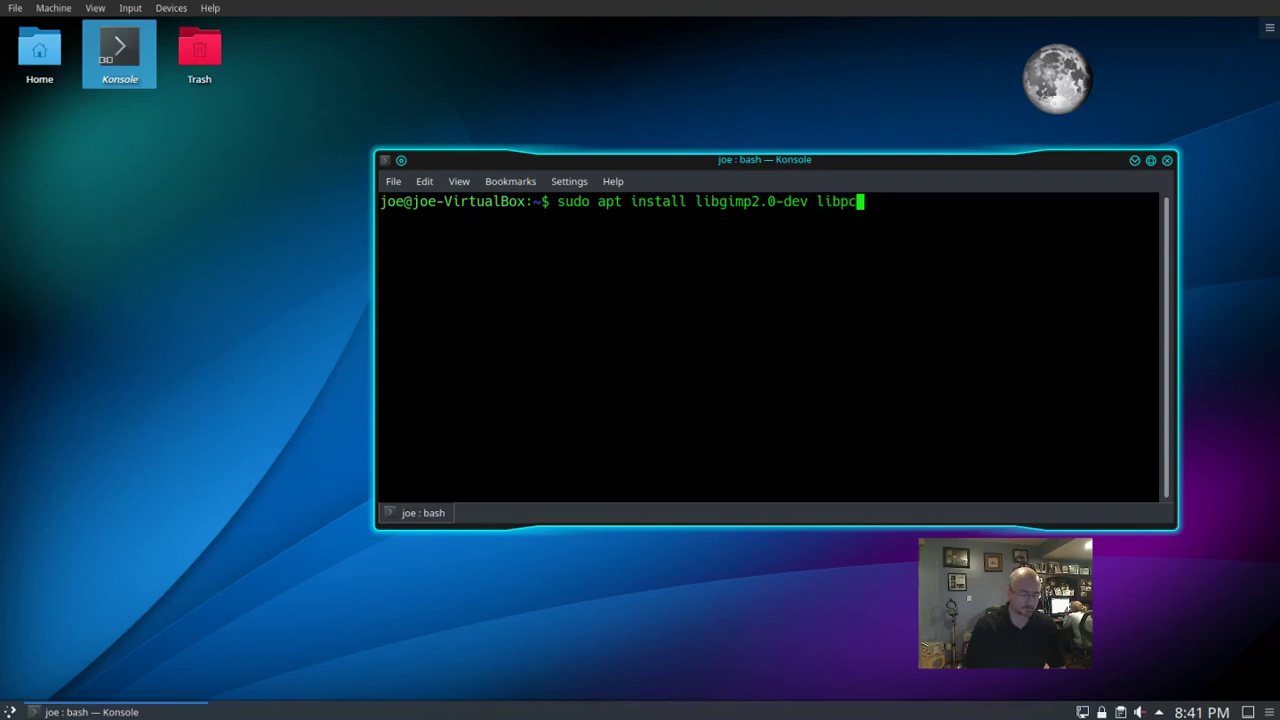
pyautogui.write('re3-dev')
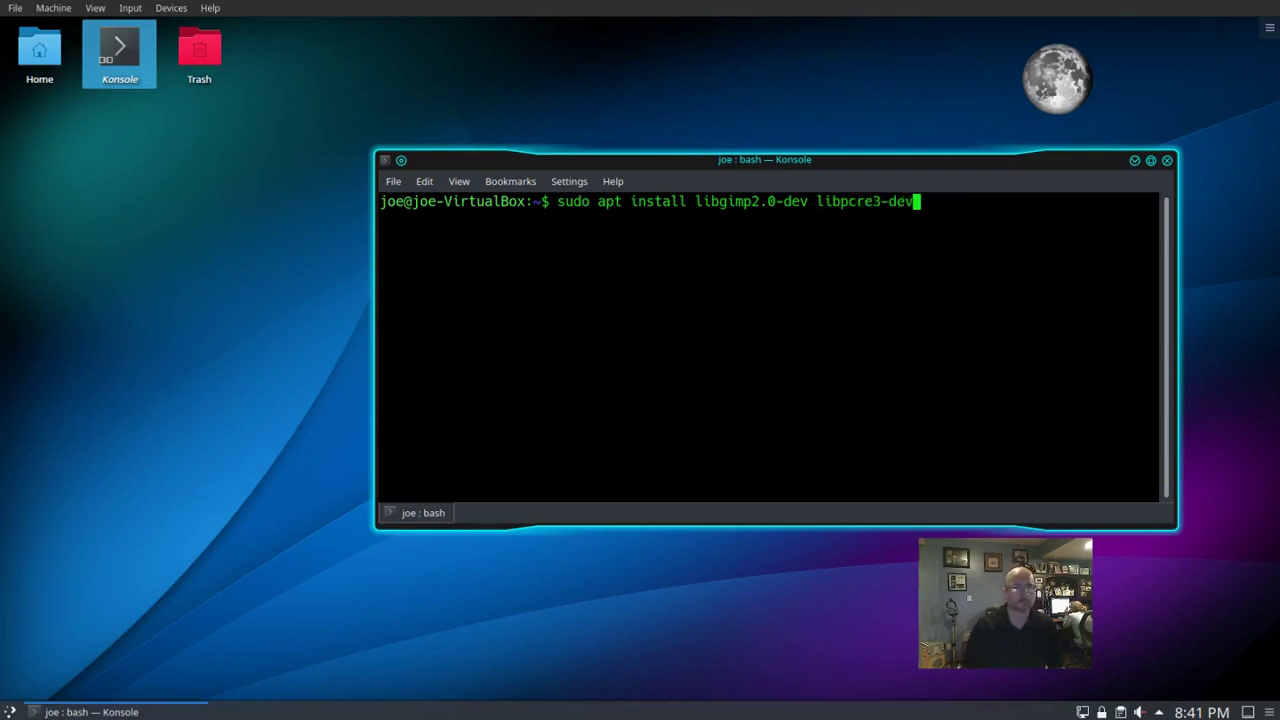
pyautogui.press('Return')
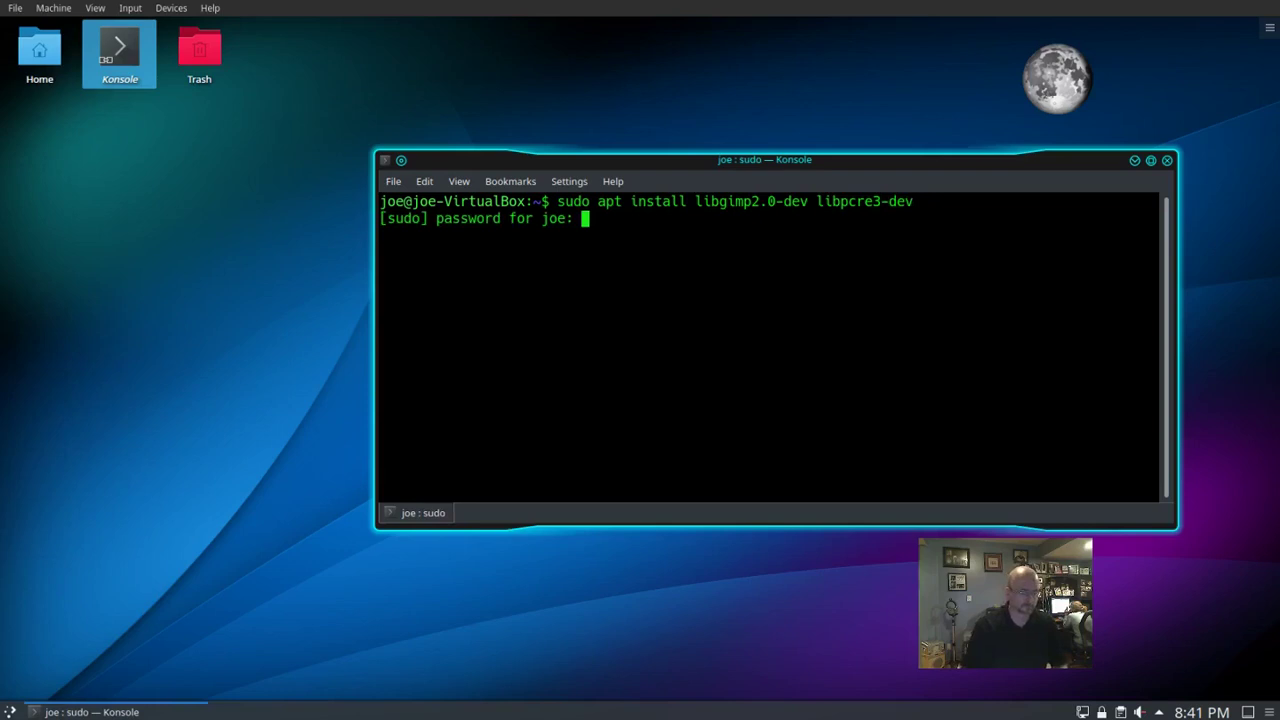
pyautogui.press('Return')
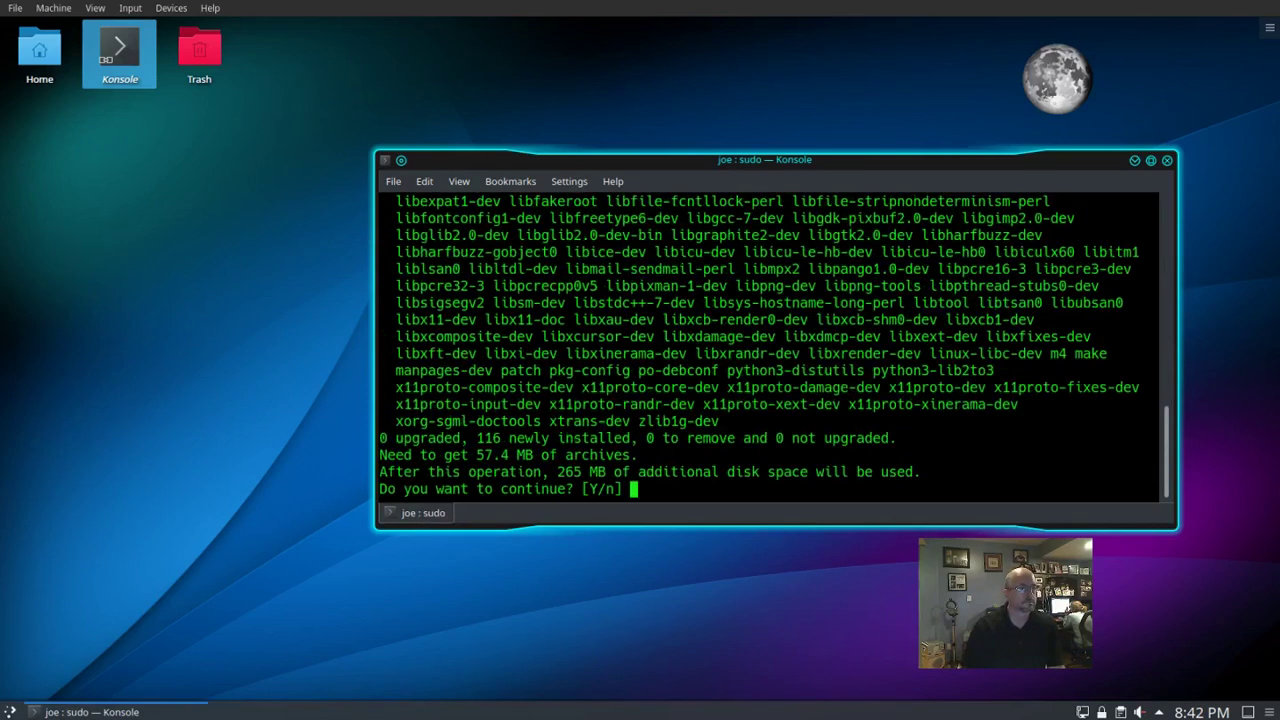
# Step: Answer 'y' so apt installs libgimp2.0-dev and its 116 new packages
pyautogui.write('y')
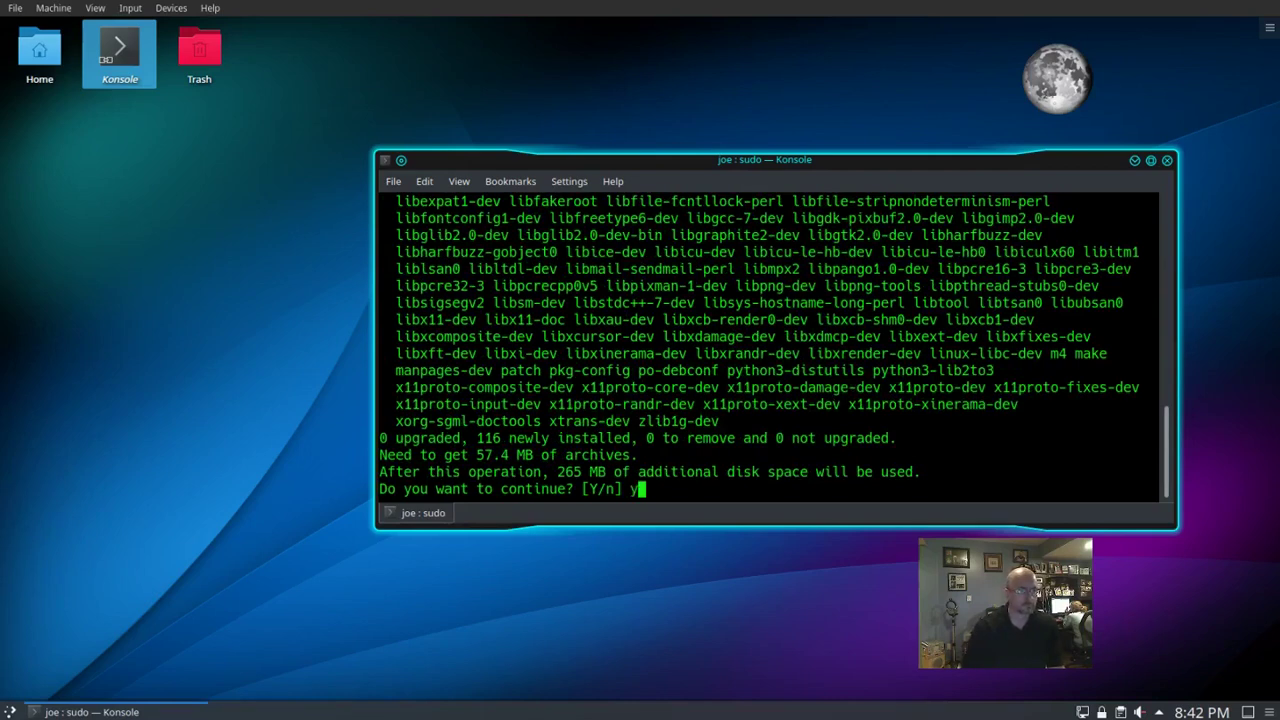
pyautogui.press('Return')
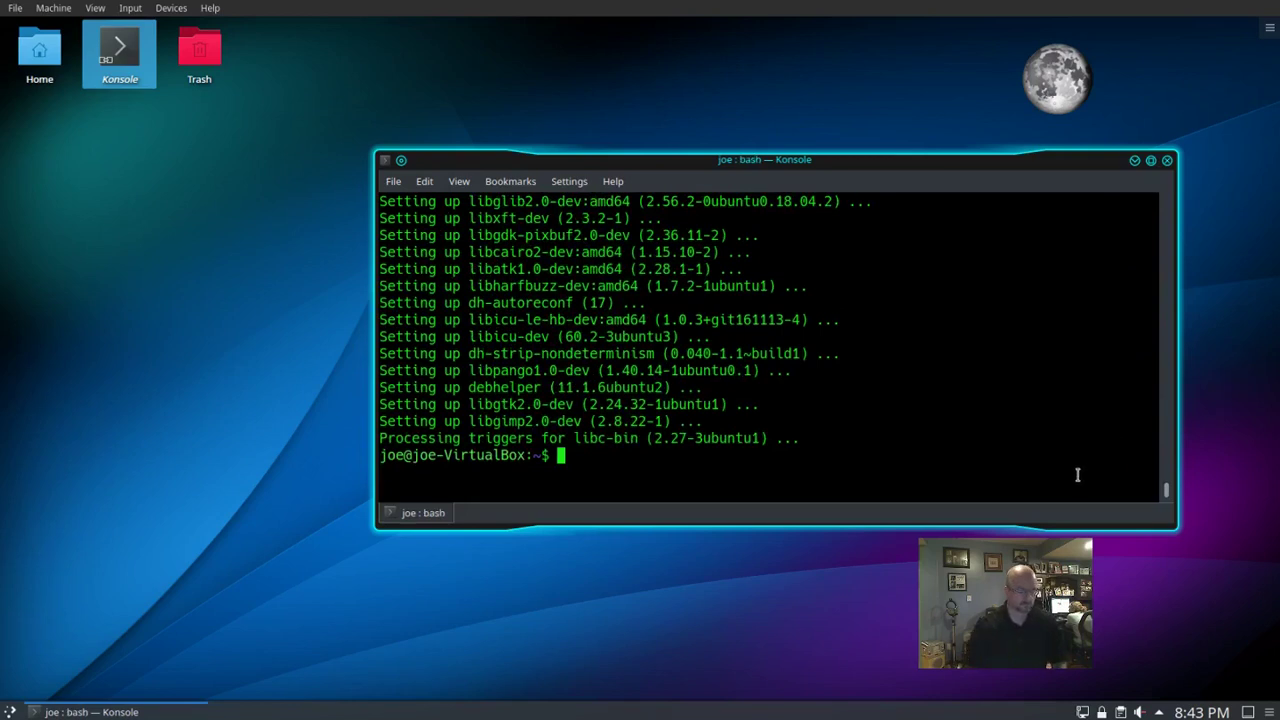
# Step: Change into the Downloads folder with 'cd Downloads'
pyautogui.write('cd Do')
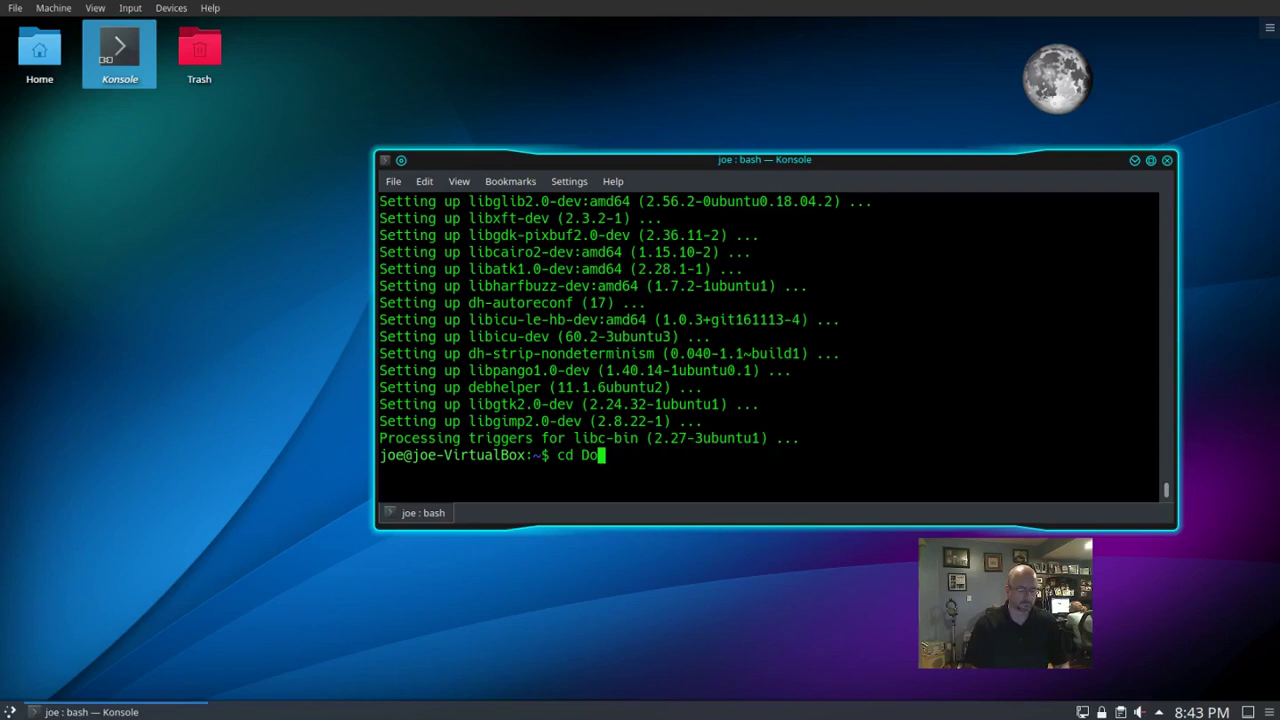
pyautogui.write('wnloads')
pyautogui.press('Return')
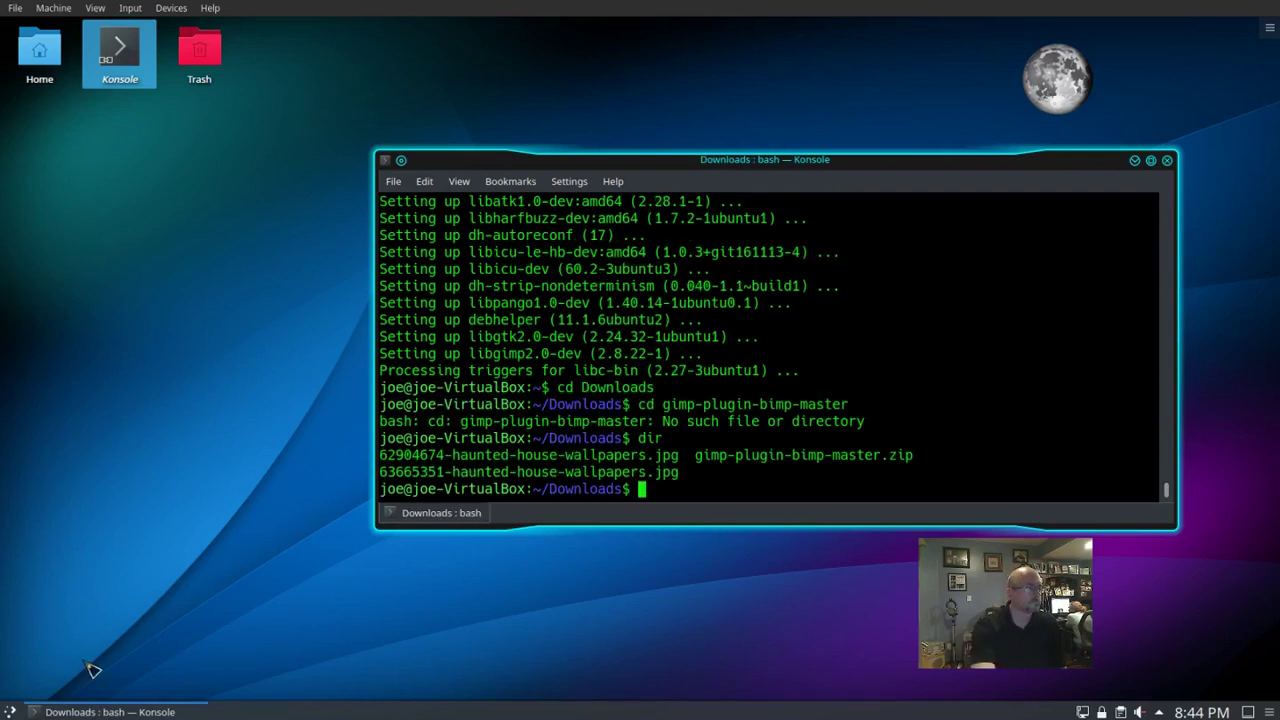
# Step: In Dolphin's Downloads folder, extract gimp-plugin-bimp-master.zip in place, then return to Konsole
pyautogui.click(40, 58)
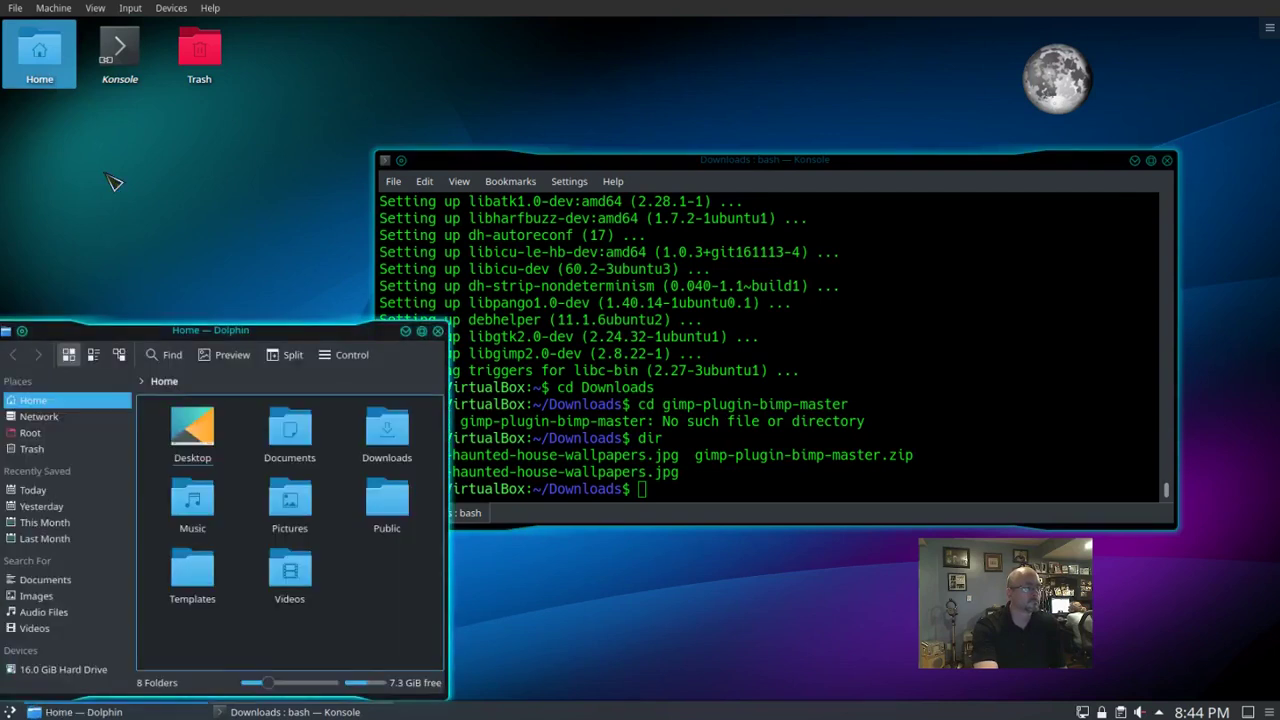
pyautogui.click(397, 428)
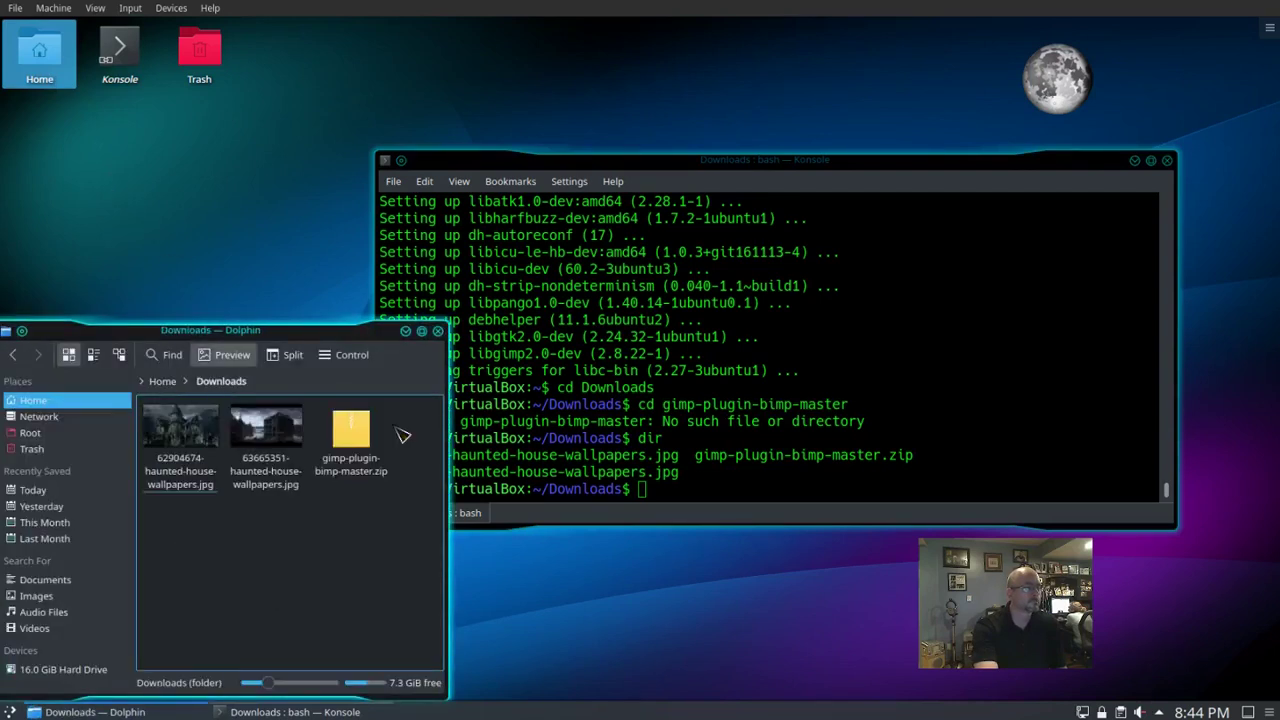
pyautogui.rightClick(364, 432)
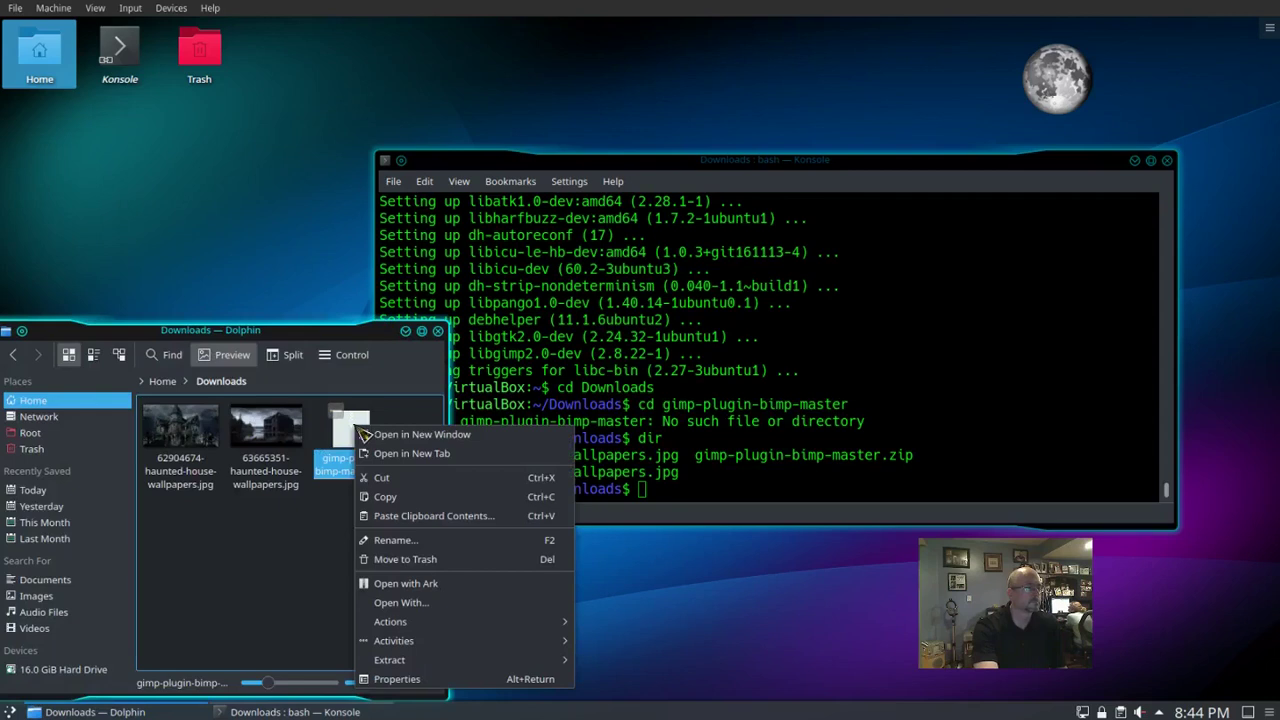
pyautogui.moveTo(418, 660)
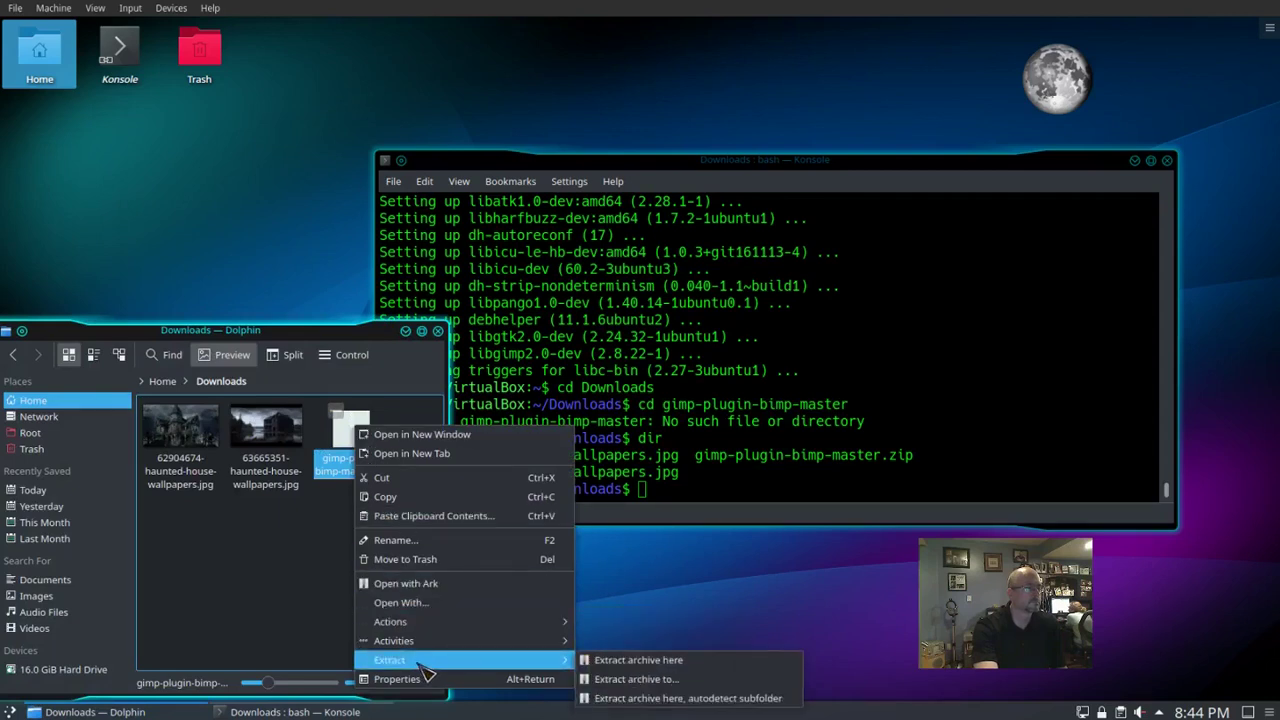
pyautogui.click(606, 664)
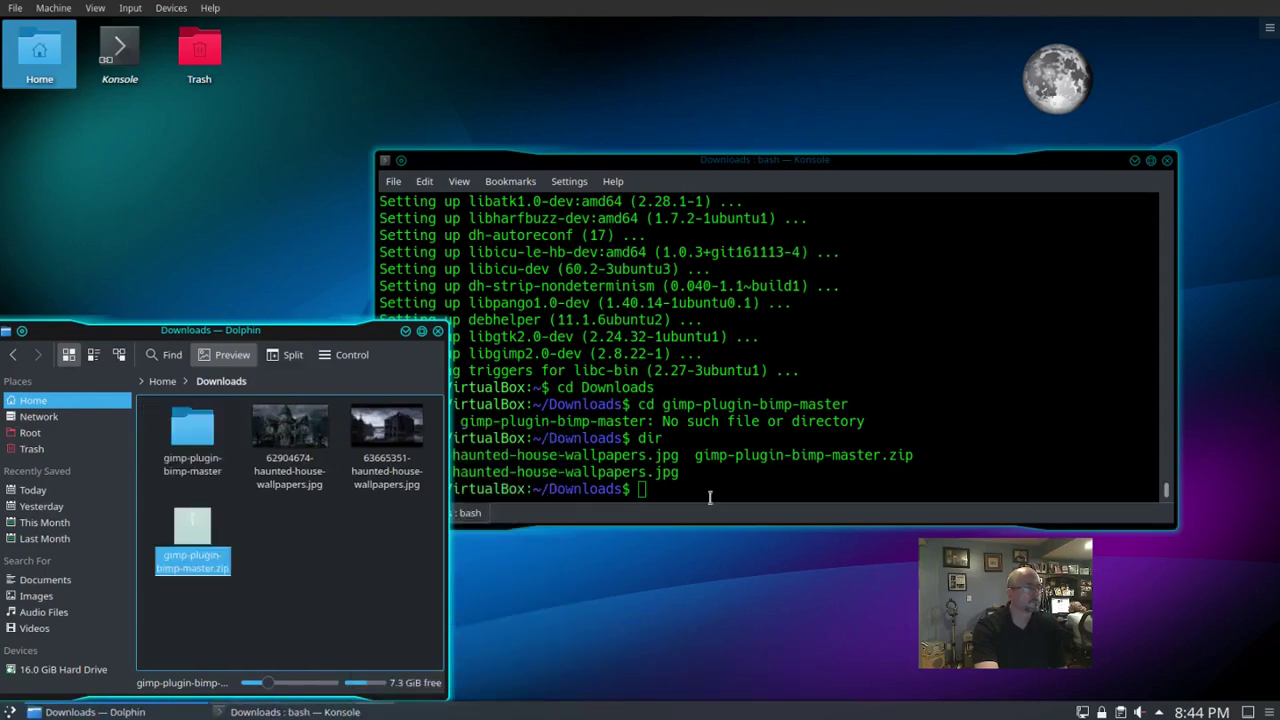
pyautogui.click(745, 433)
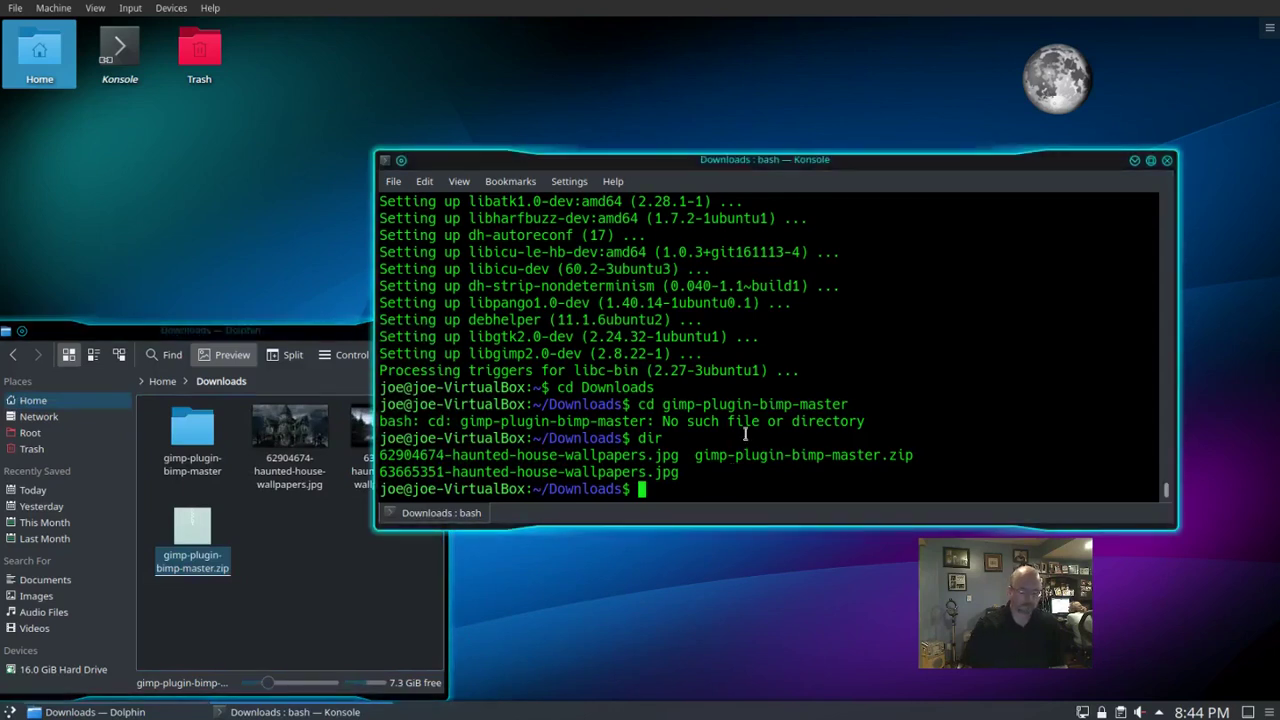
# Step: Enter gimp-plugin-bimp-master and run 'make && sudo make install-admin' to build and install BIMP
pyautogui.write('dir')
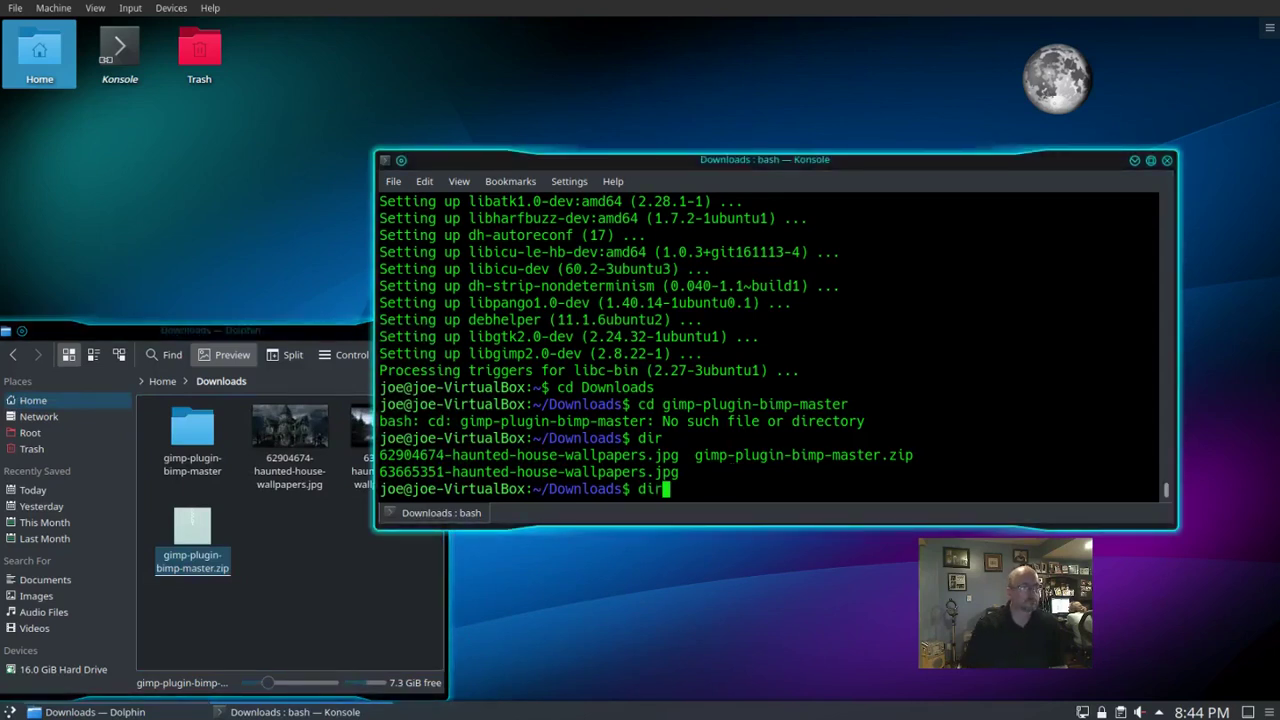
pyautogui.press('Up')
pyautogui.press('Up')
pyautogui.press('Return')
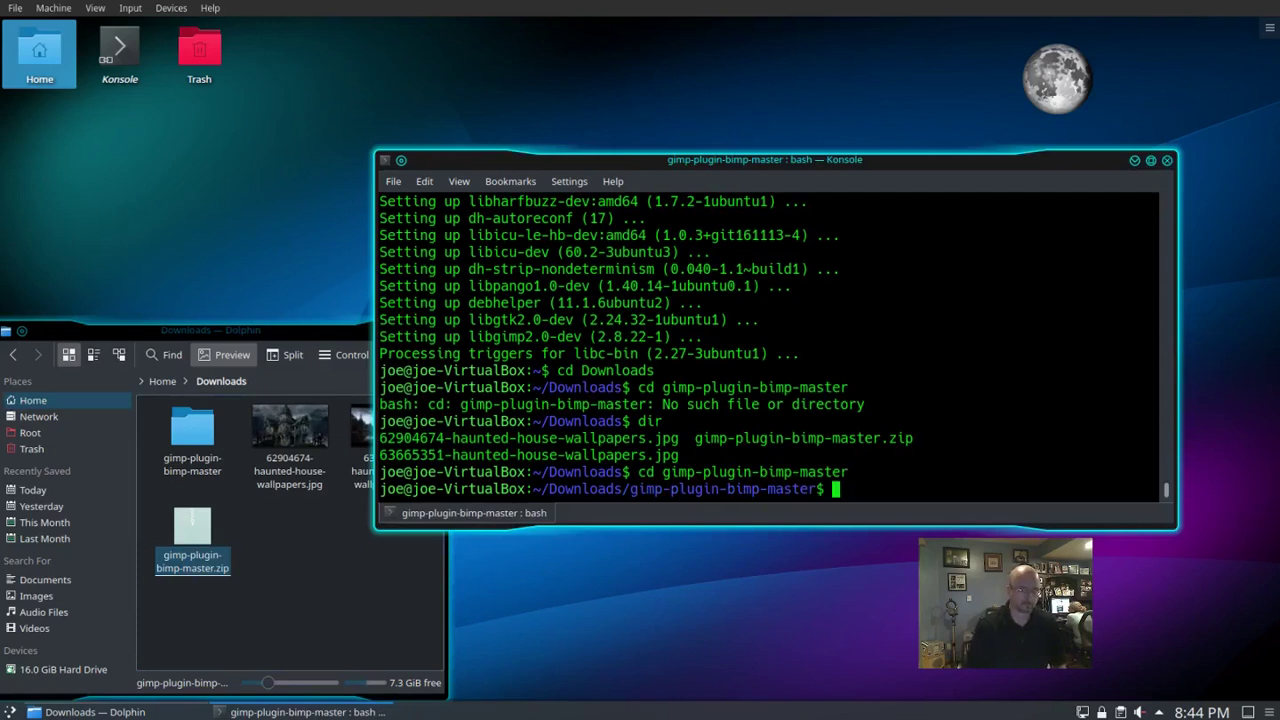
pyautogui.write('make && ')
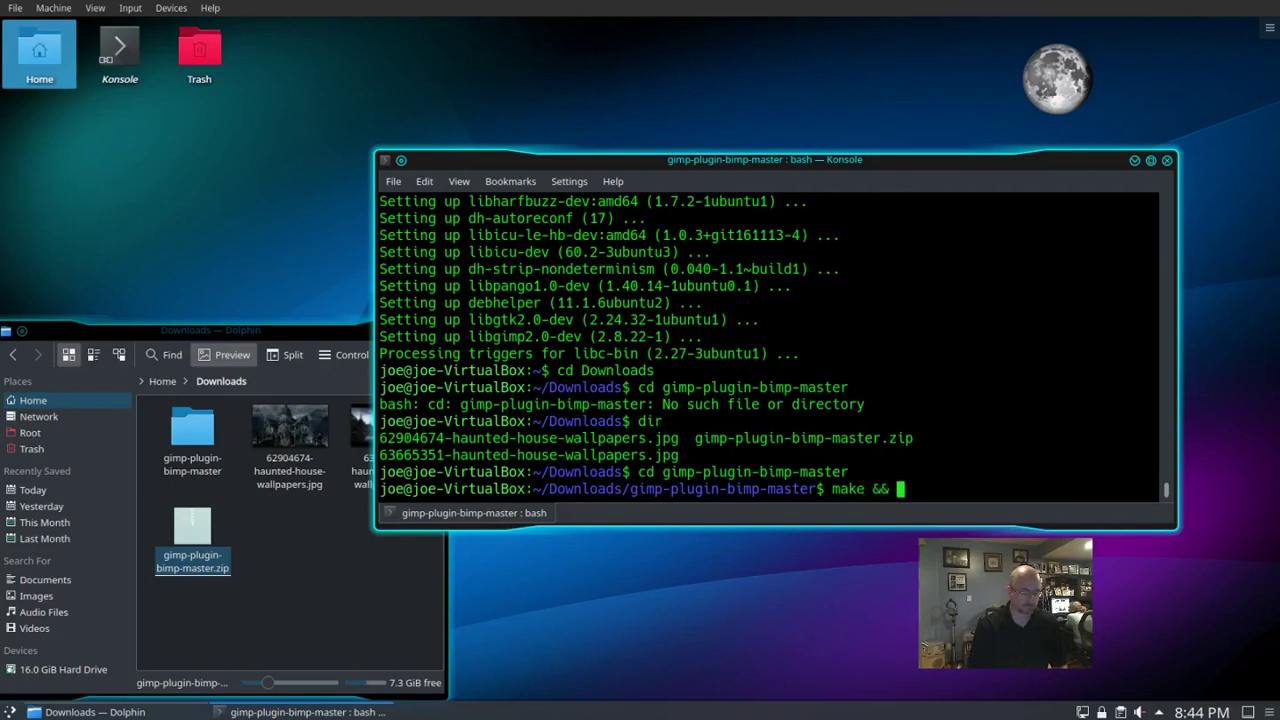
pyautogui.write('sudo make i')
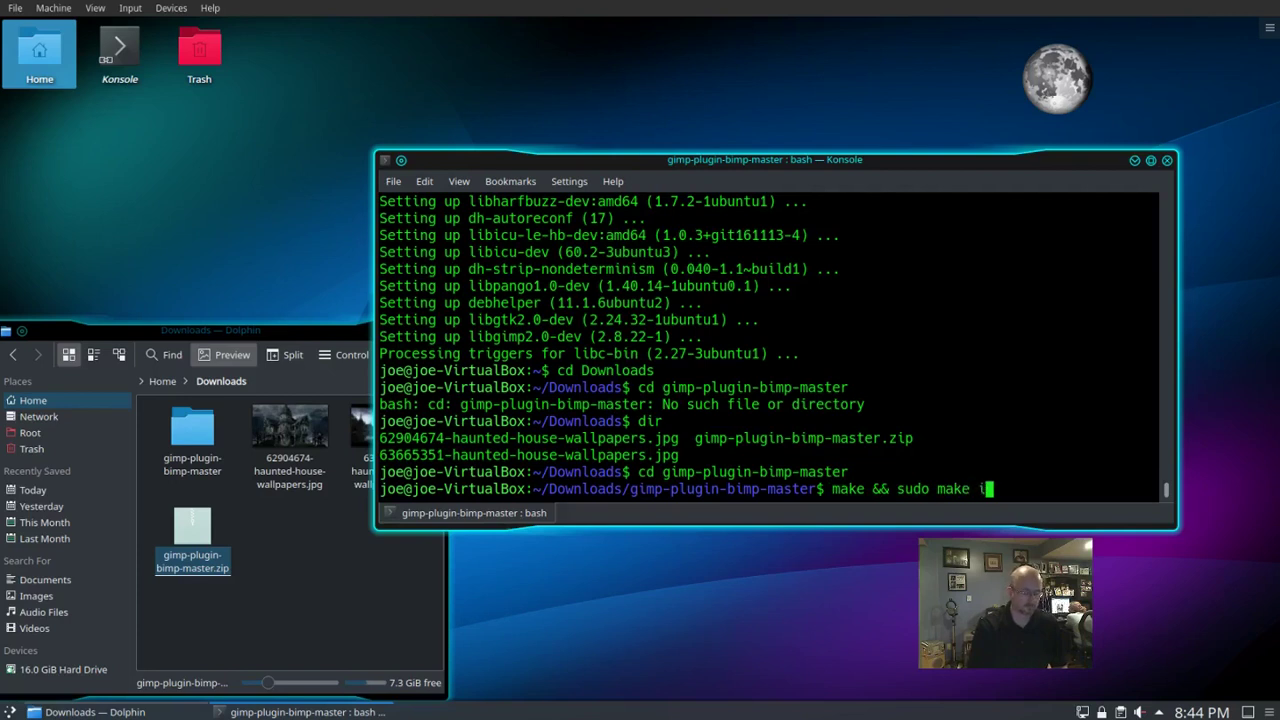
pyautogui.write('nstall-admin')
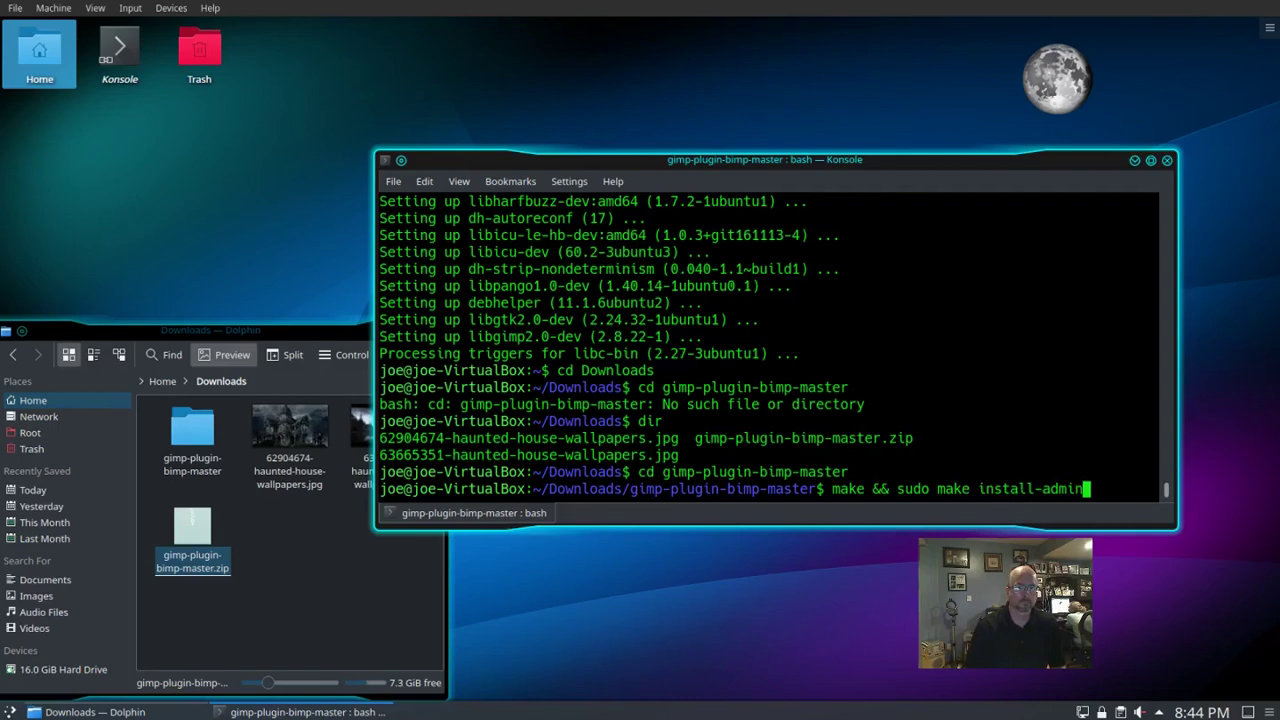
pyautogui.press('Return')
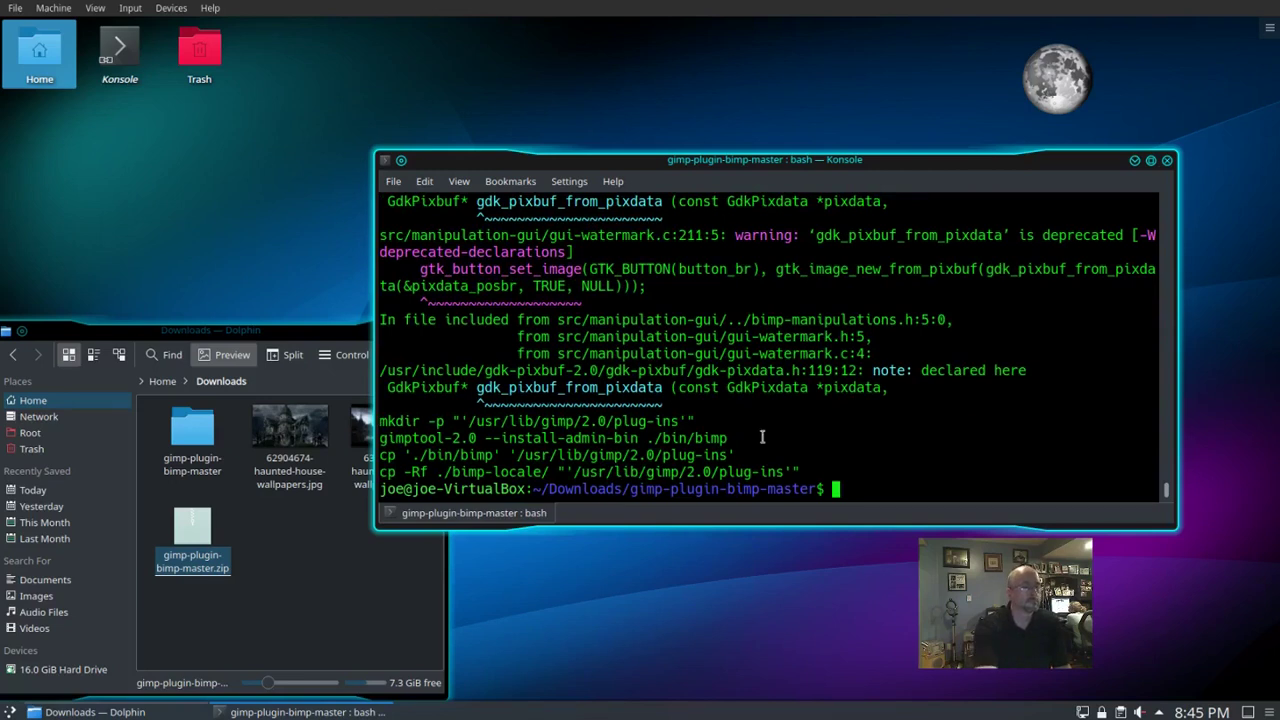
# Step: Close Konsole and Dolphin, then launch GIMP by searching 'gimp' in the application launcher
pyautogui.click(1167, 161)
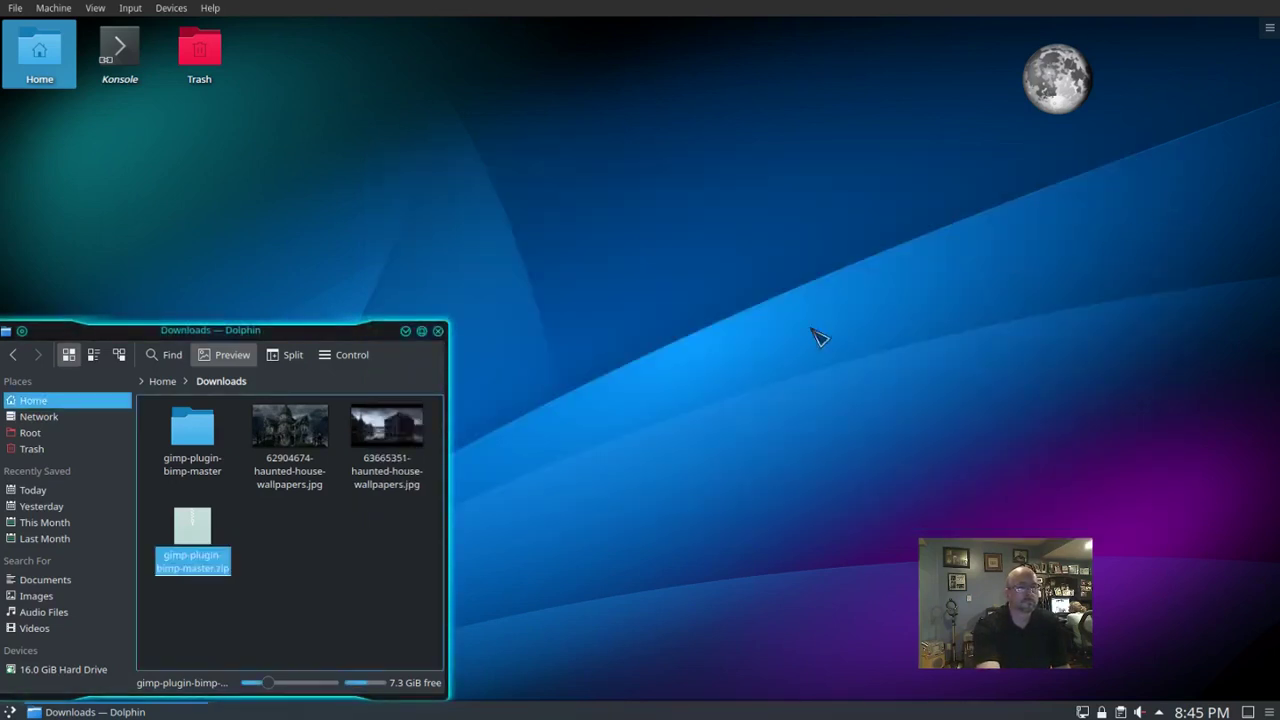
pyautogui.click(437, 331)
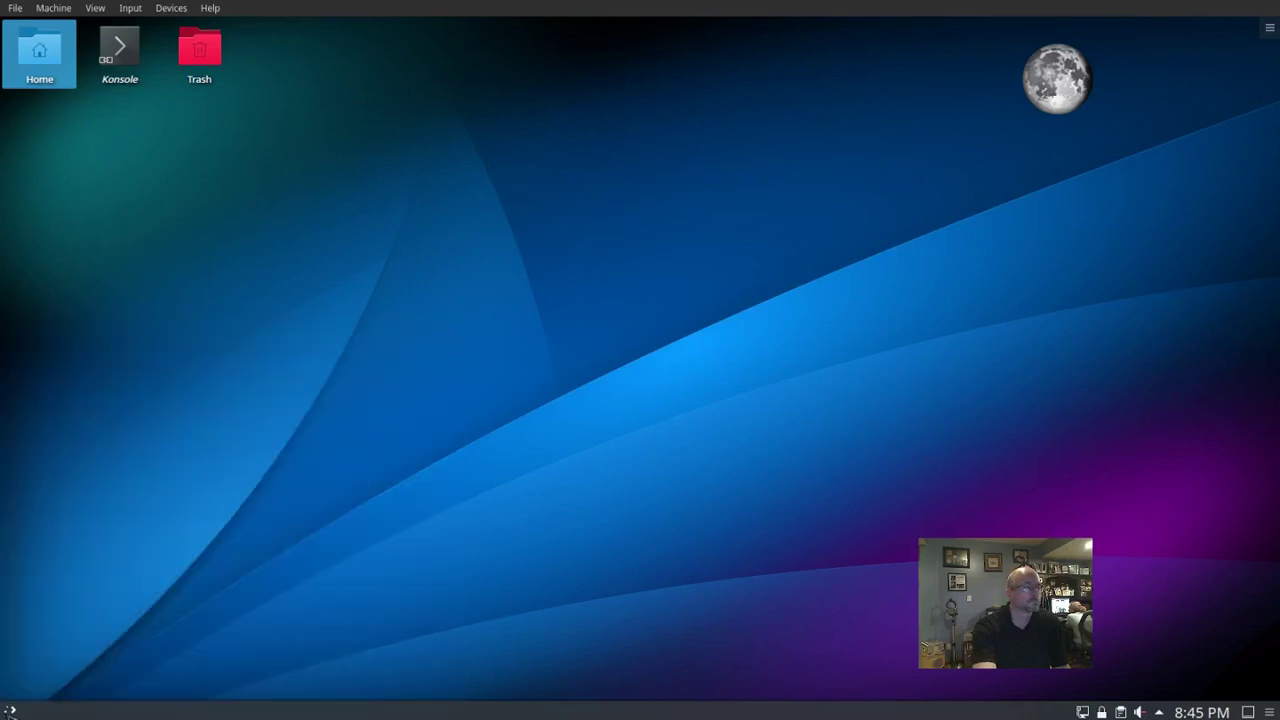
pyautogui.click(10, 711)
pyautogui.write('g')
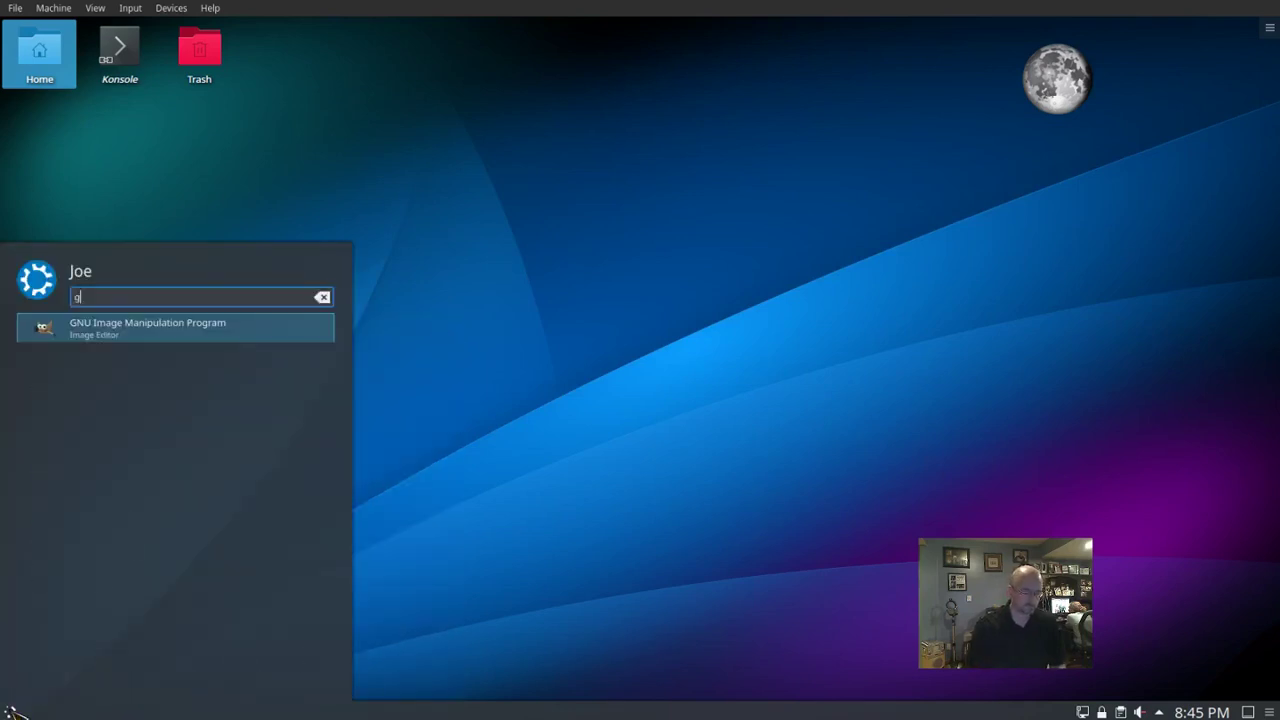
pyautogui.write('imp')
pyautogui.click(226, 329)
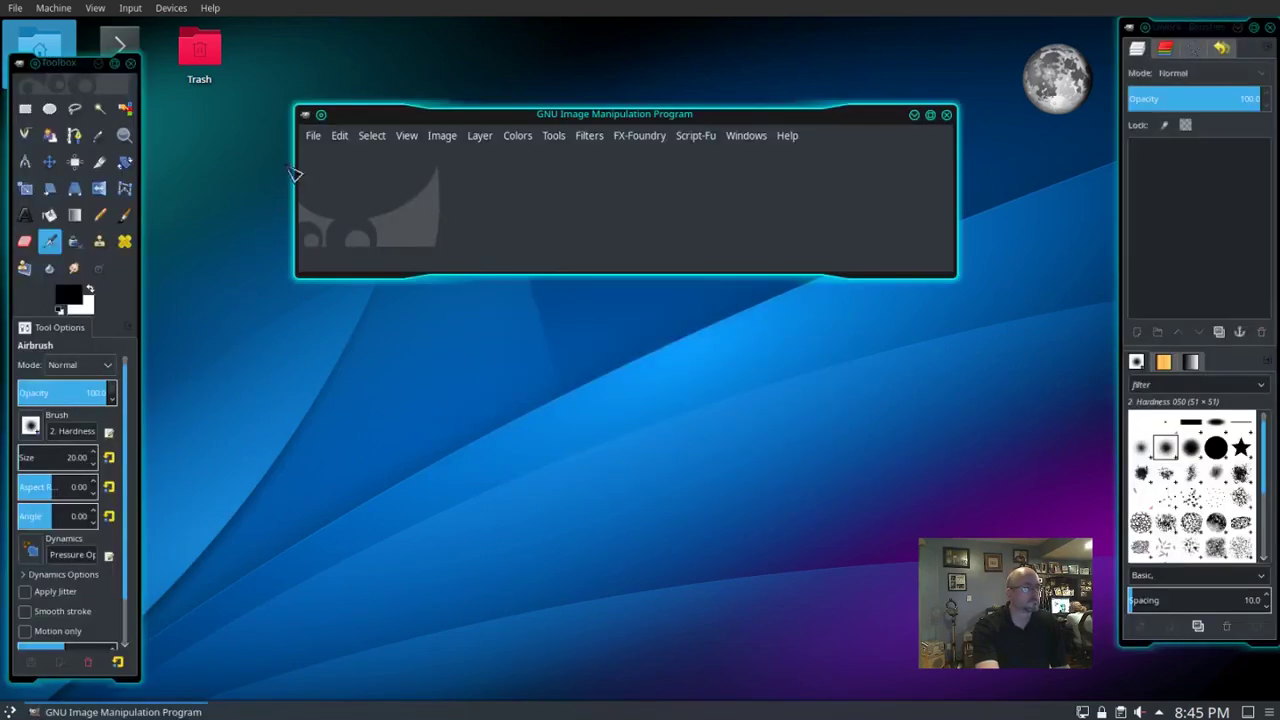
# Step: Open File > Batch Image Manipulation... to start the BIMP plugin
pyautogui.click(318, 141)
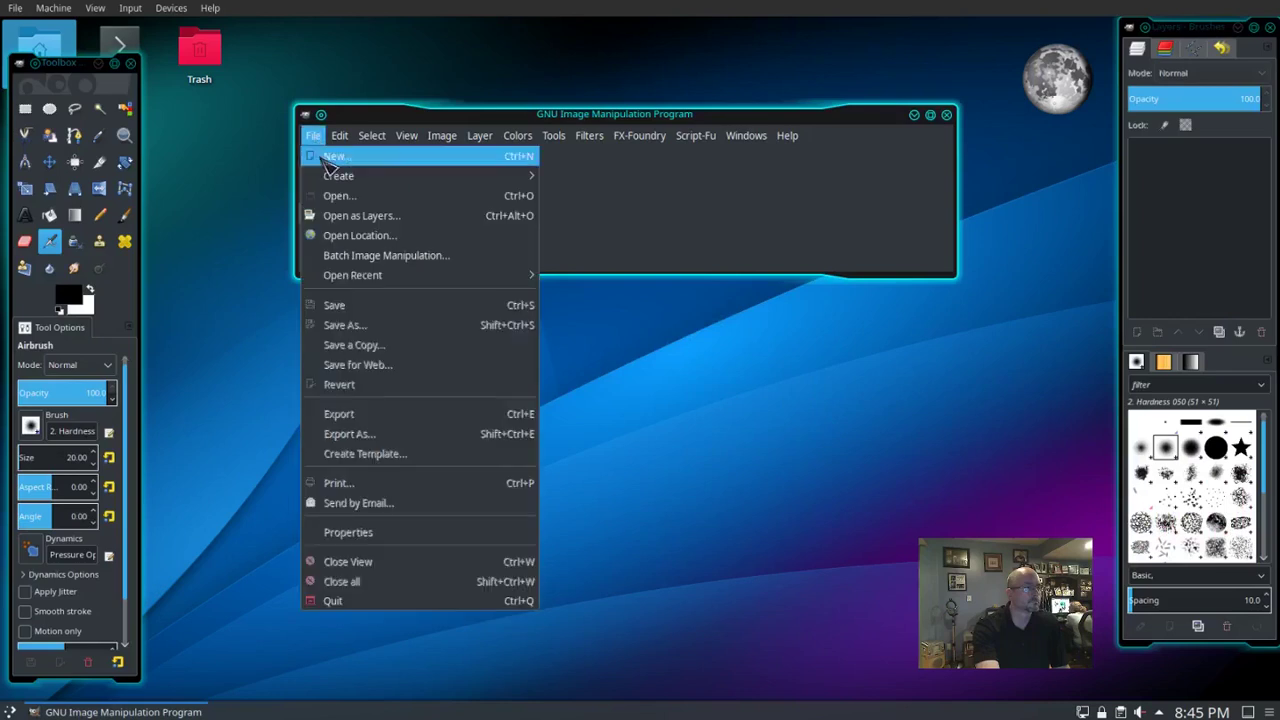
pyautogui.click(418, 262)
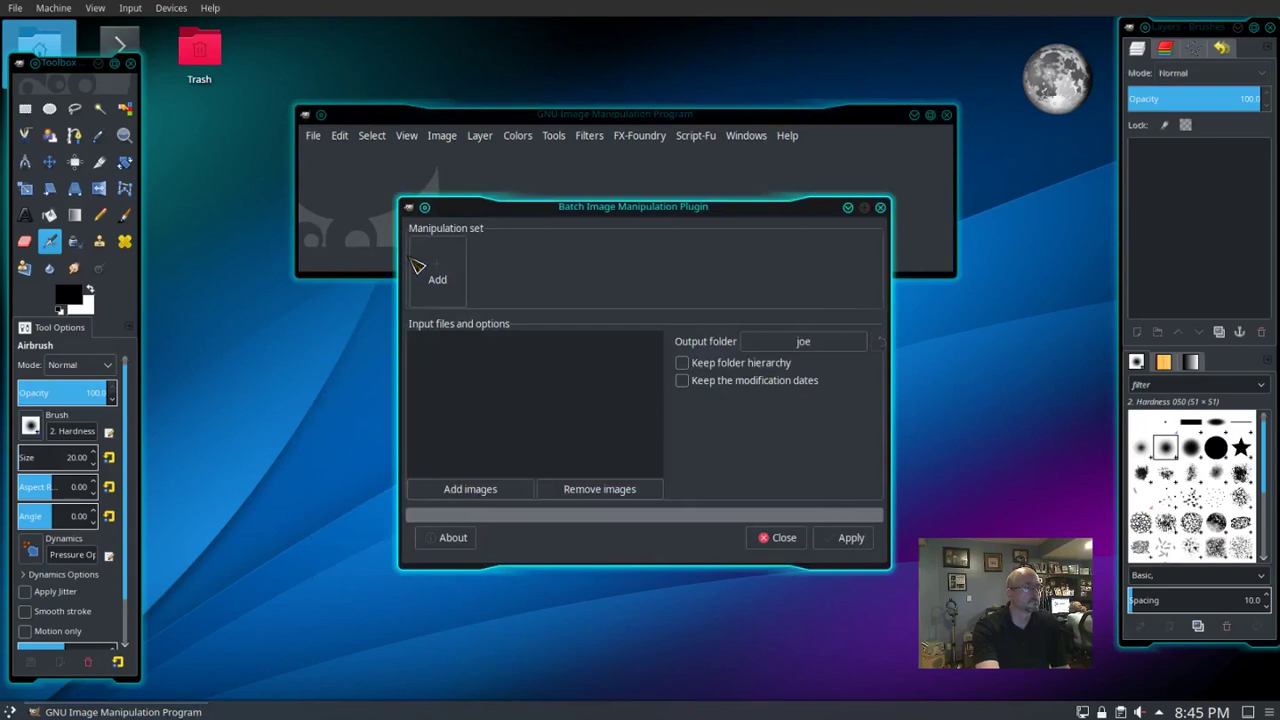
# Step: Add Amish_Buggy, buggyimplode, Horses, Hummingbird1 and Mercury PNGs from Pictures/PNG as input images
pyautogui.click(505, 490)
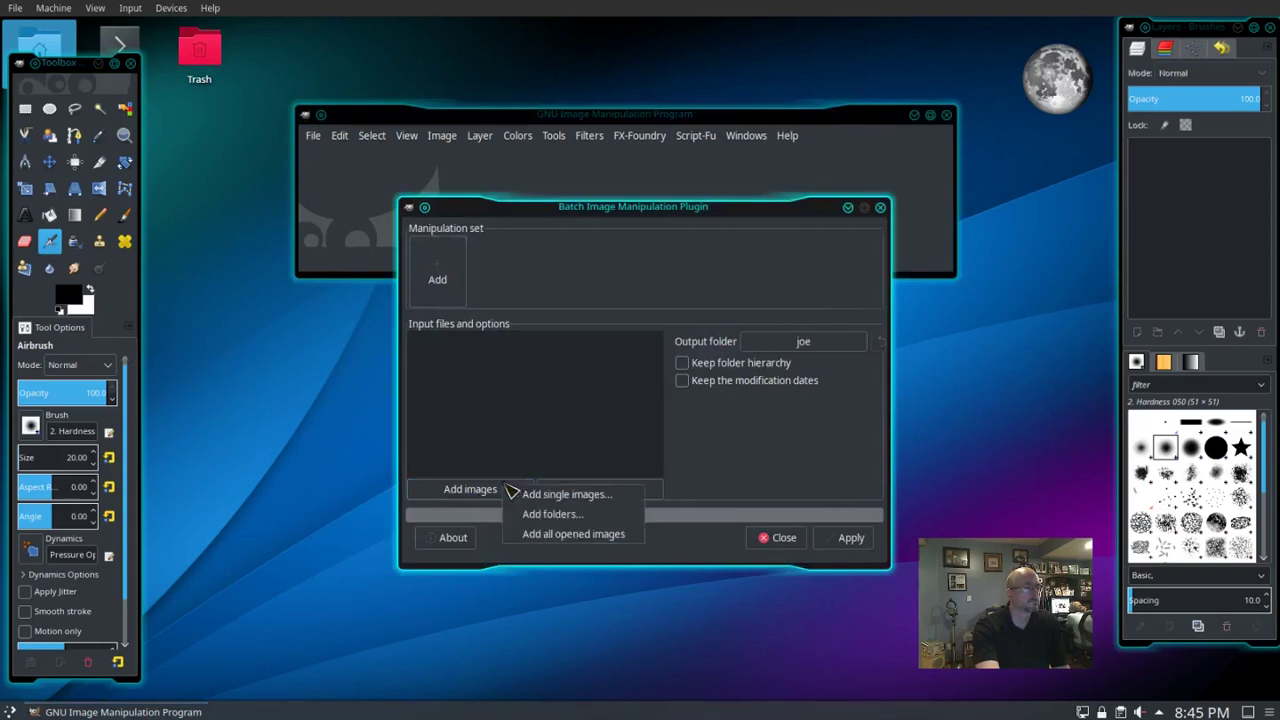
pyautogui.click(556, 497)
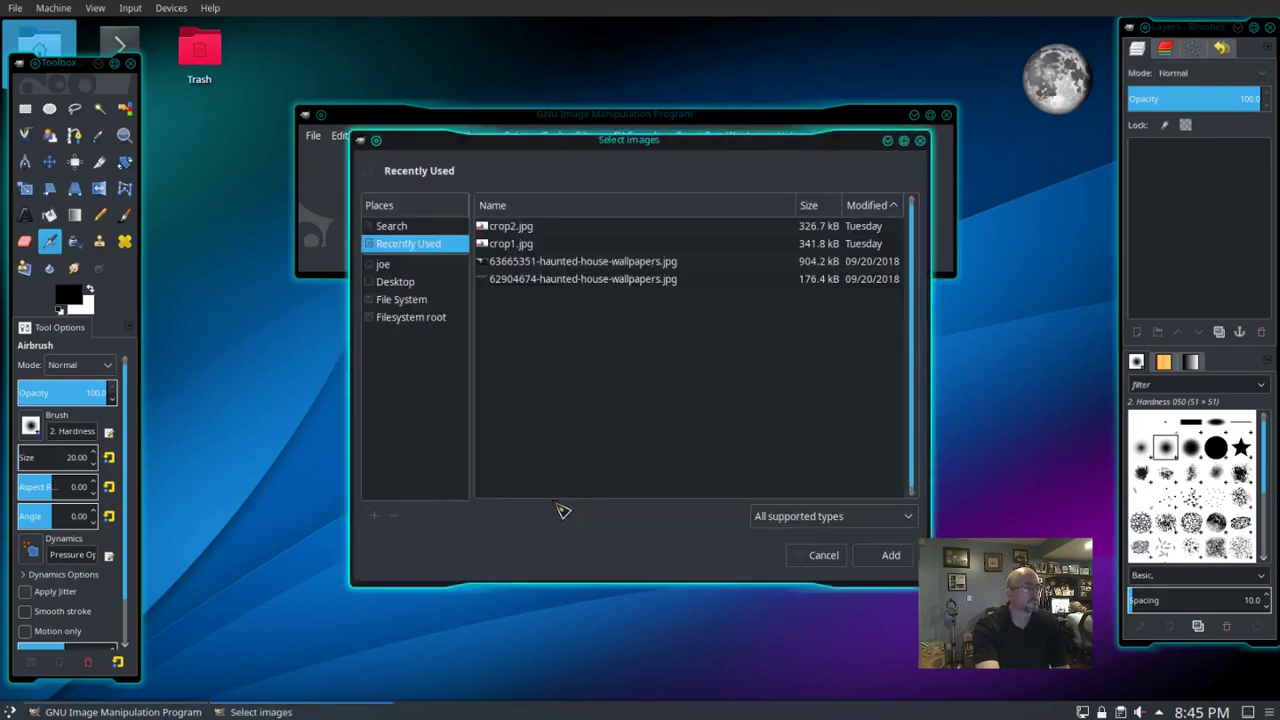
pyautogui.click(395, 266)
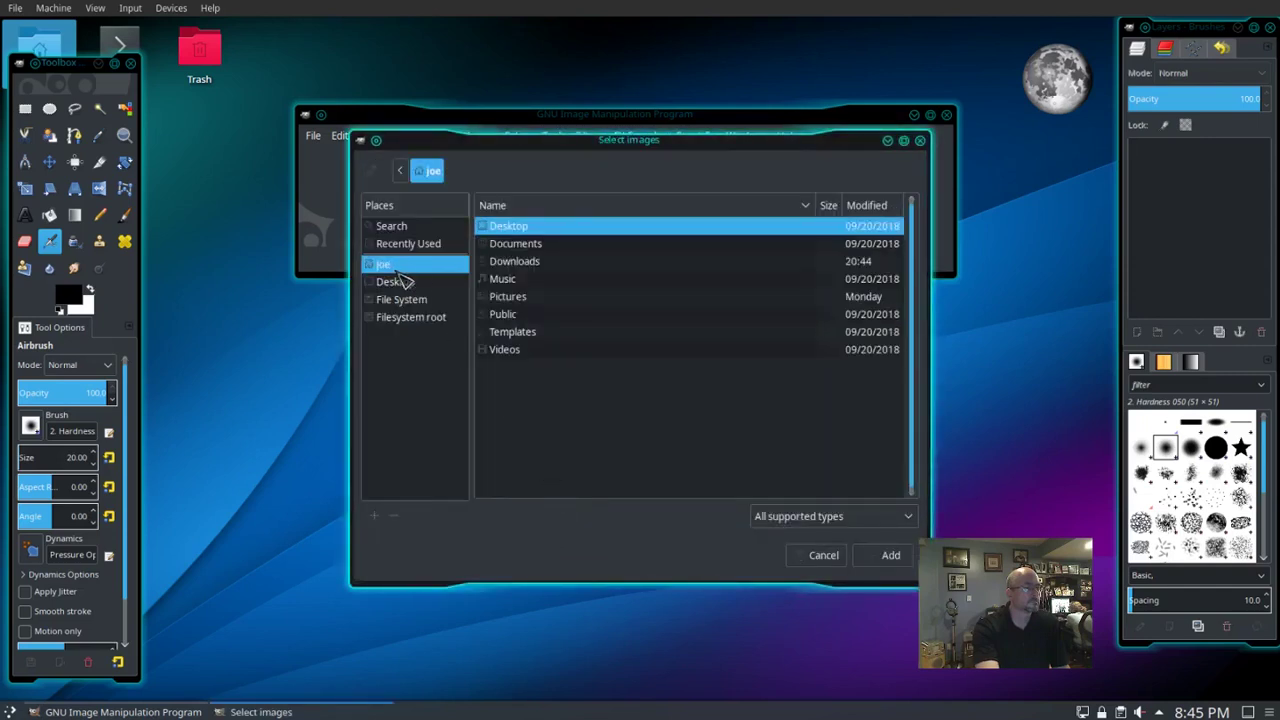
pyautogui.click(505, 302)
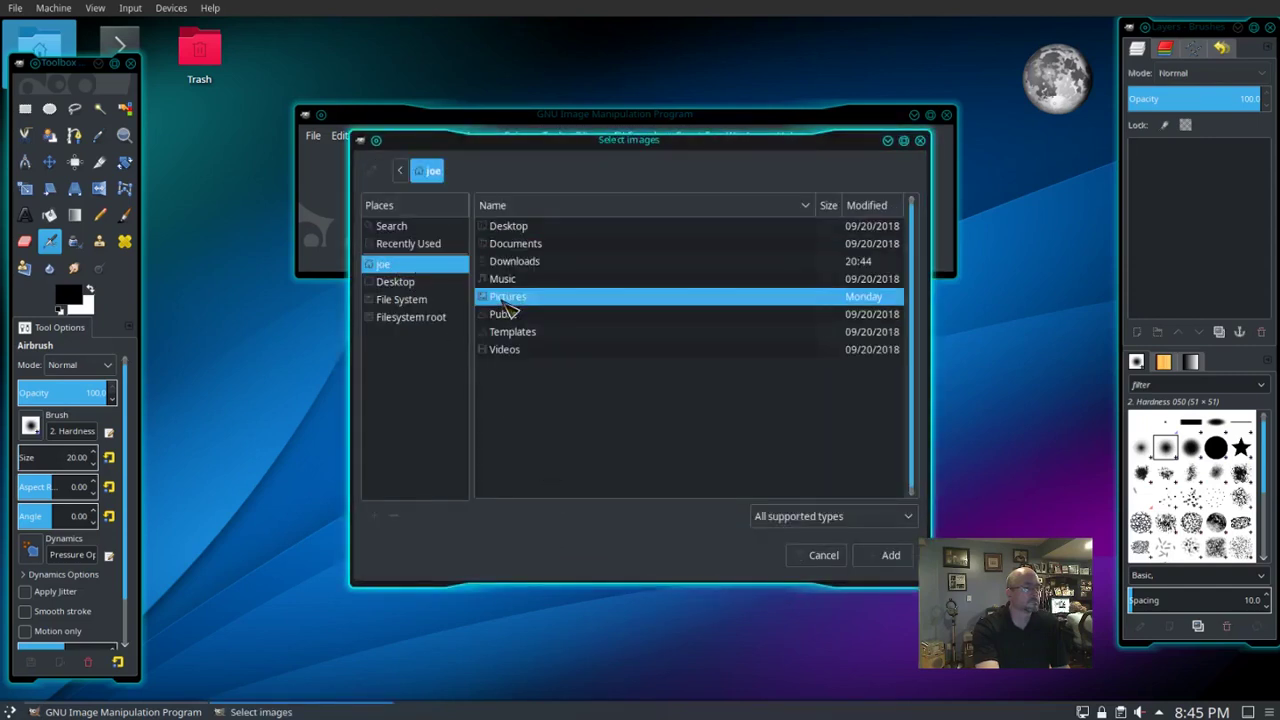
pyautogui.doubleClick(505, 303)
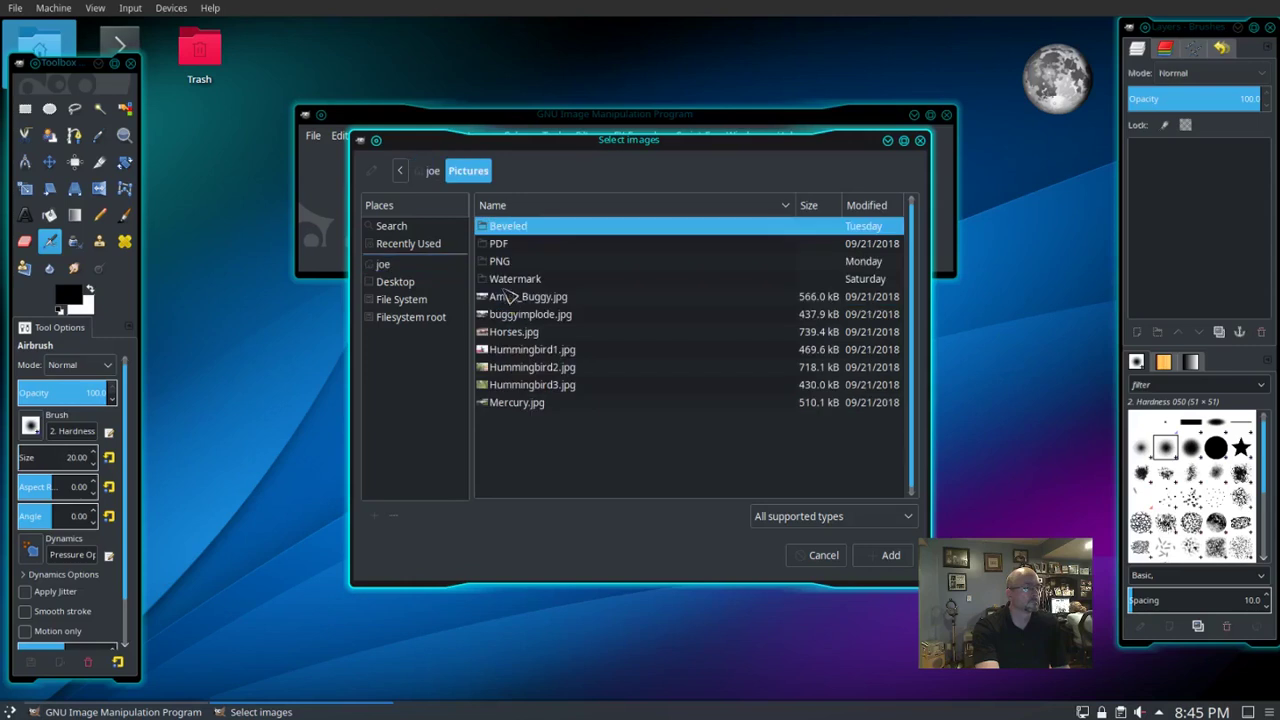
pyautogui.doubleClick(503, 262)
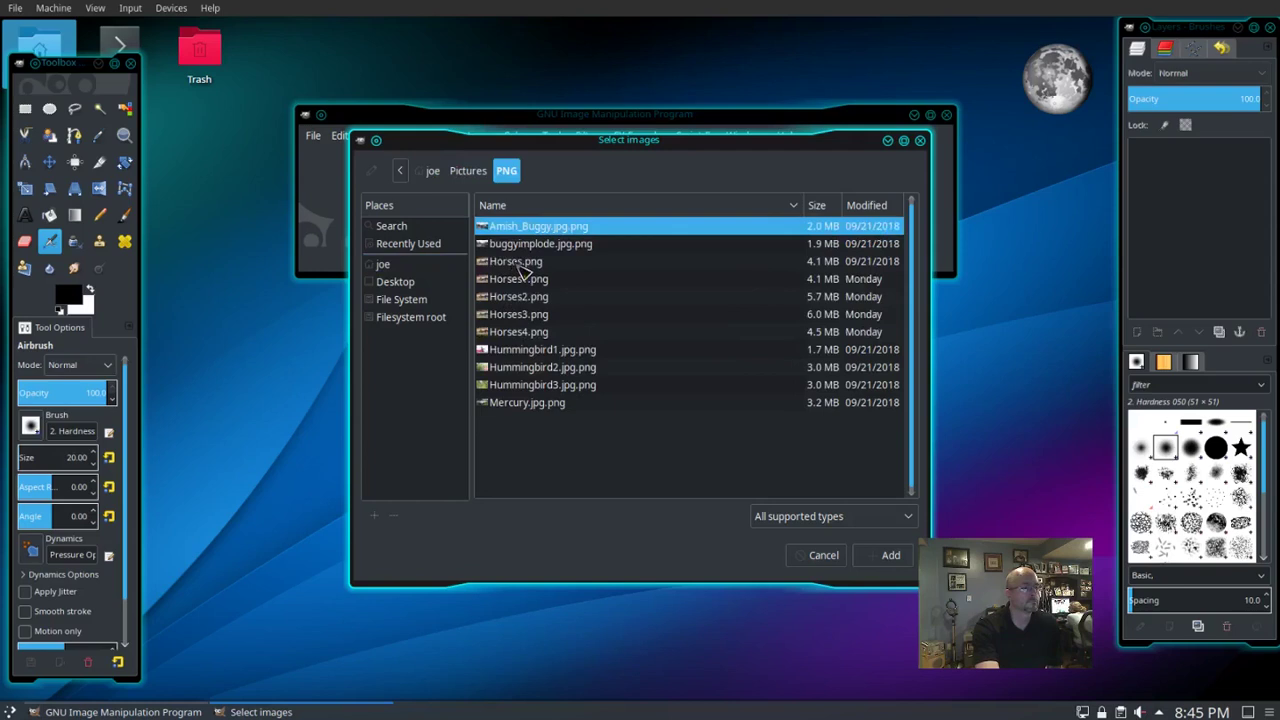
pyautogui.click(519, 264)
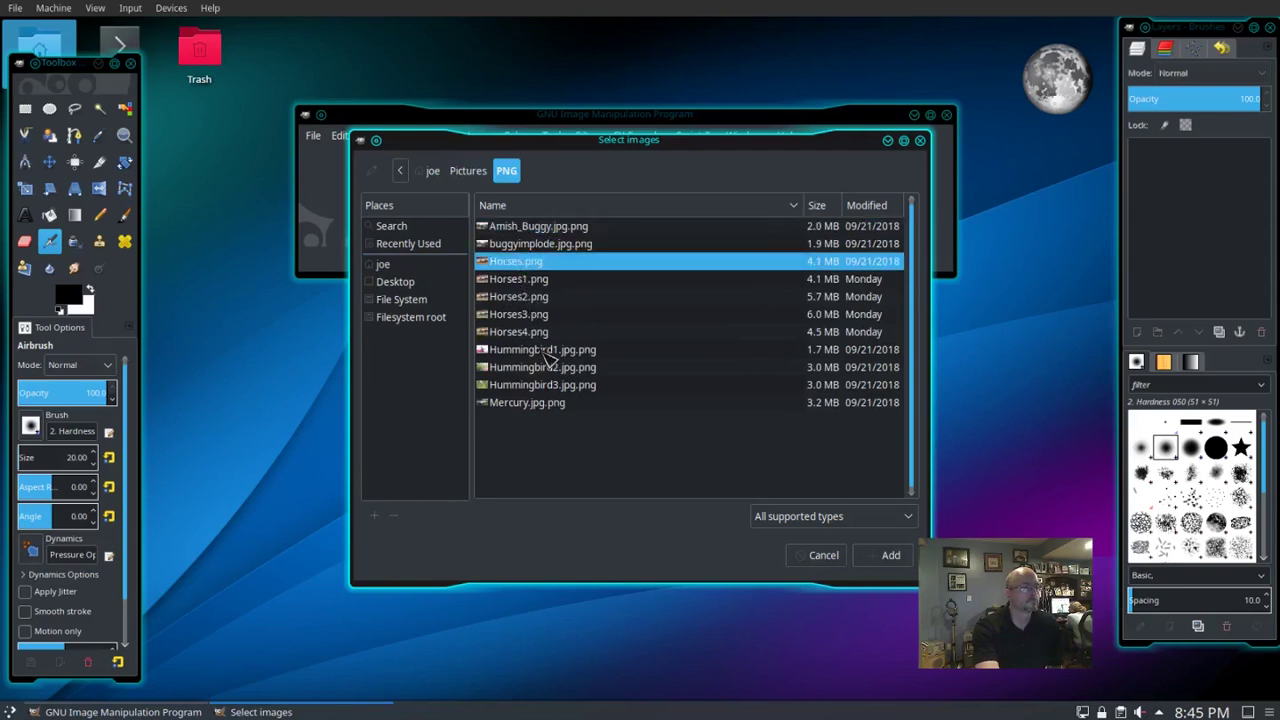
pyautogui.keyDown('ctrl'); pyautogui.click(545, 352); pyautogui.keyUp('ctrl')
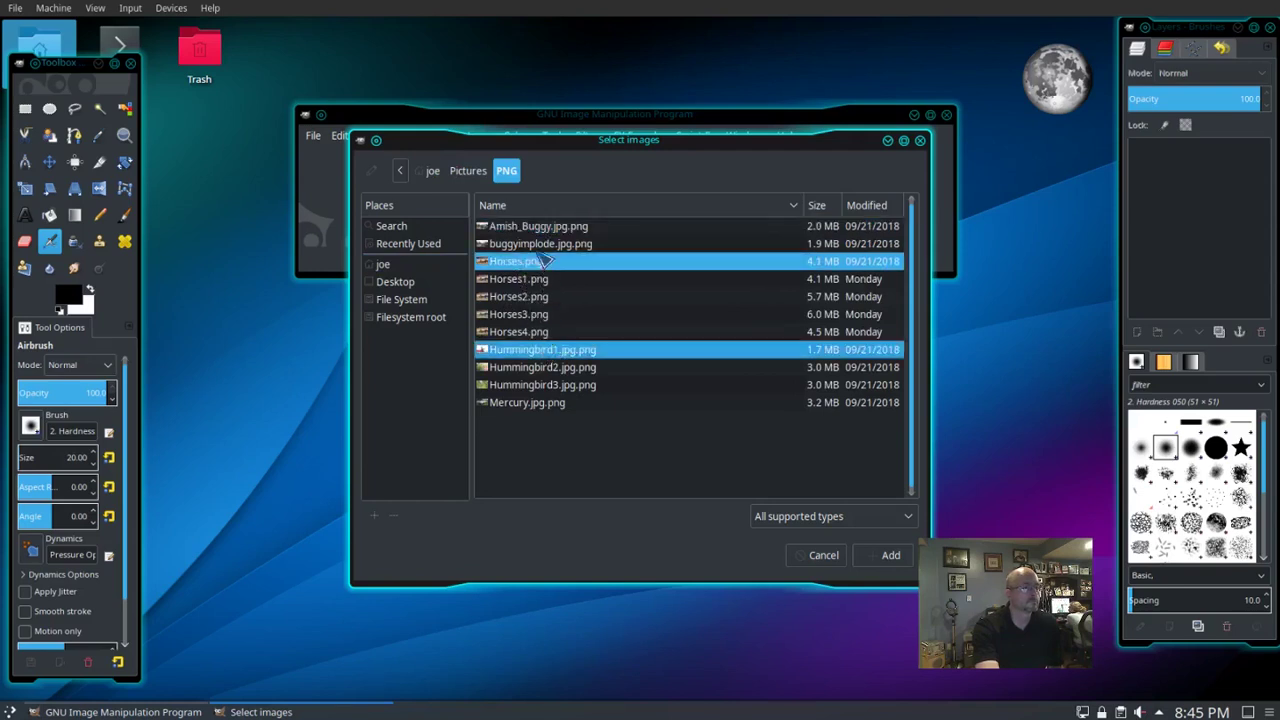
pyautogui.keyDown('ctrl'); pyautogui.keyDown('shift'); pyautogui.click(540, 228); pyautogui.keyUp('shift'); pyautogui.keyUp('ctrl')
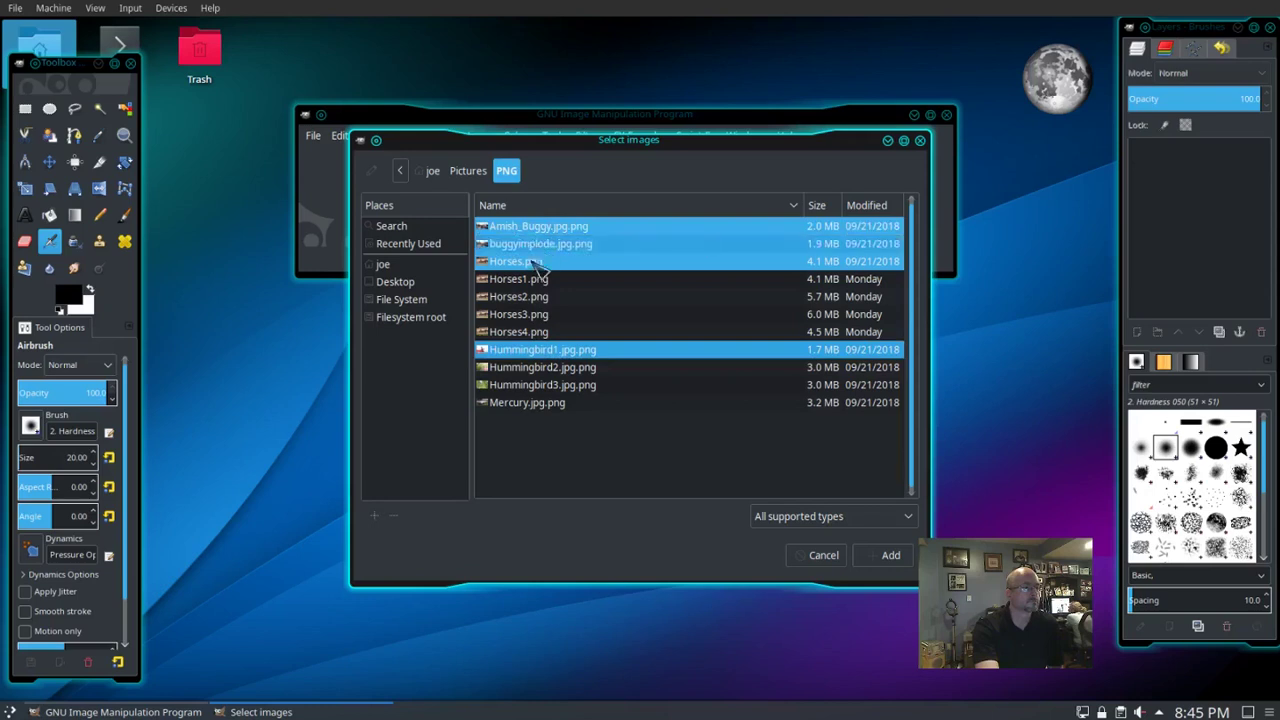
pyautogui.keyDown('ctrl'); pyautogui.click(545, 404); pyautogui.keyUp('ctrl')
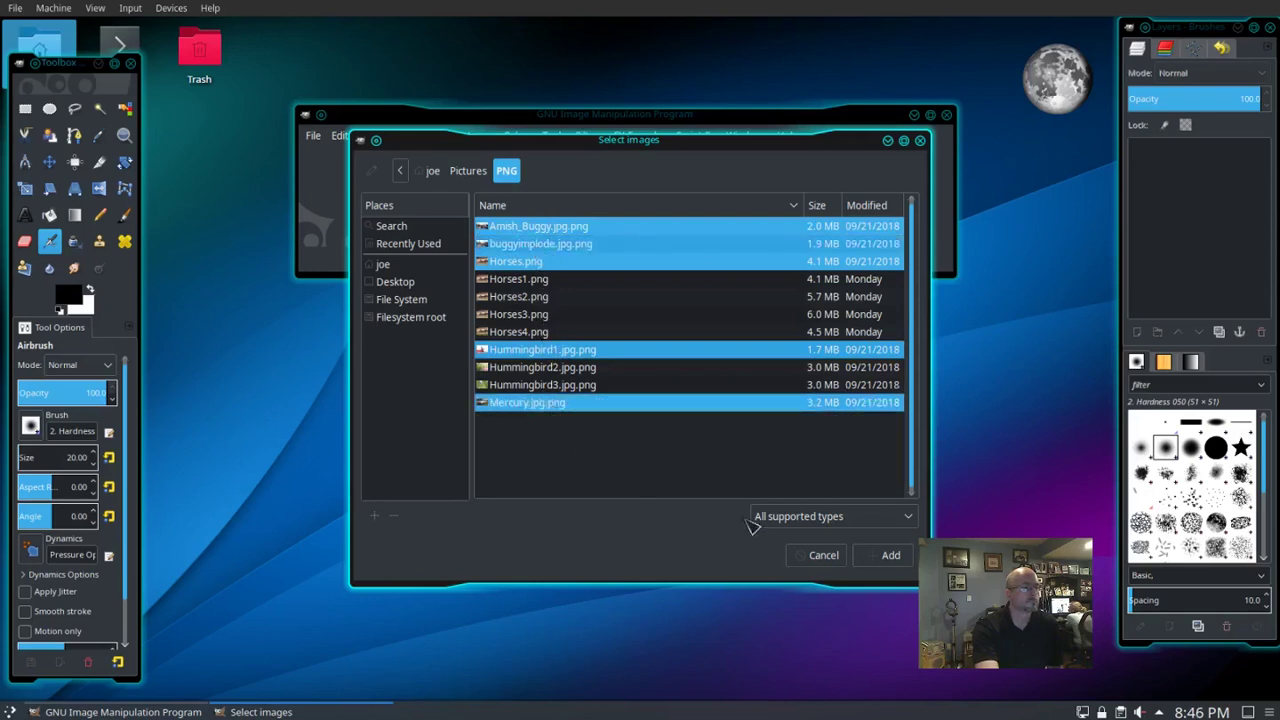
pyautogui.click(882, 558)
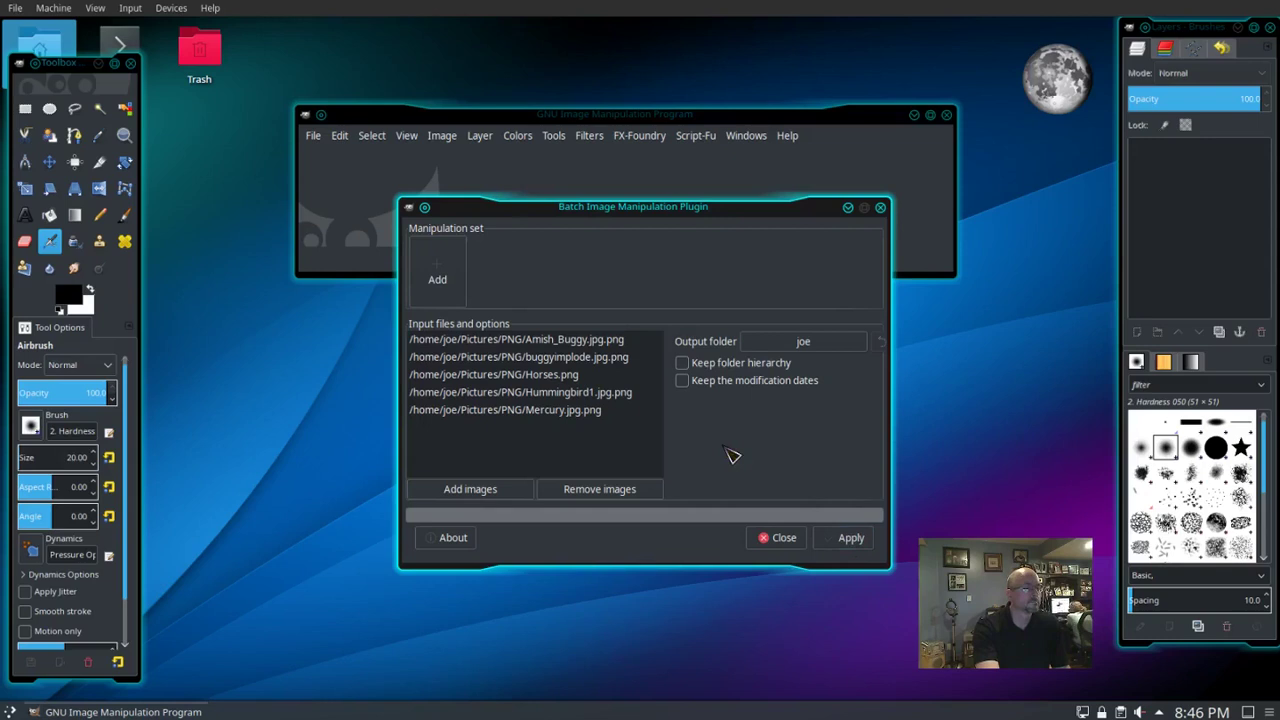
# Step: Create a new Watermark2 folder inside Pictures and choose it as BIMP's output folder
pyautogui.click(772, 344)
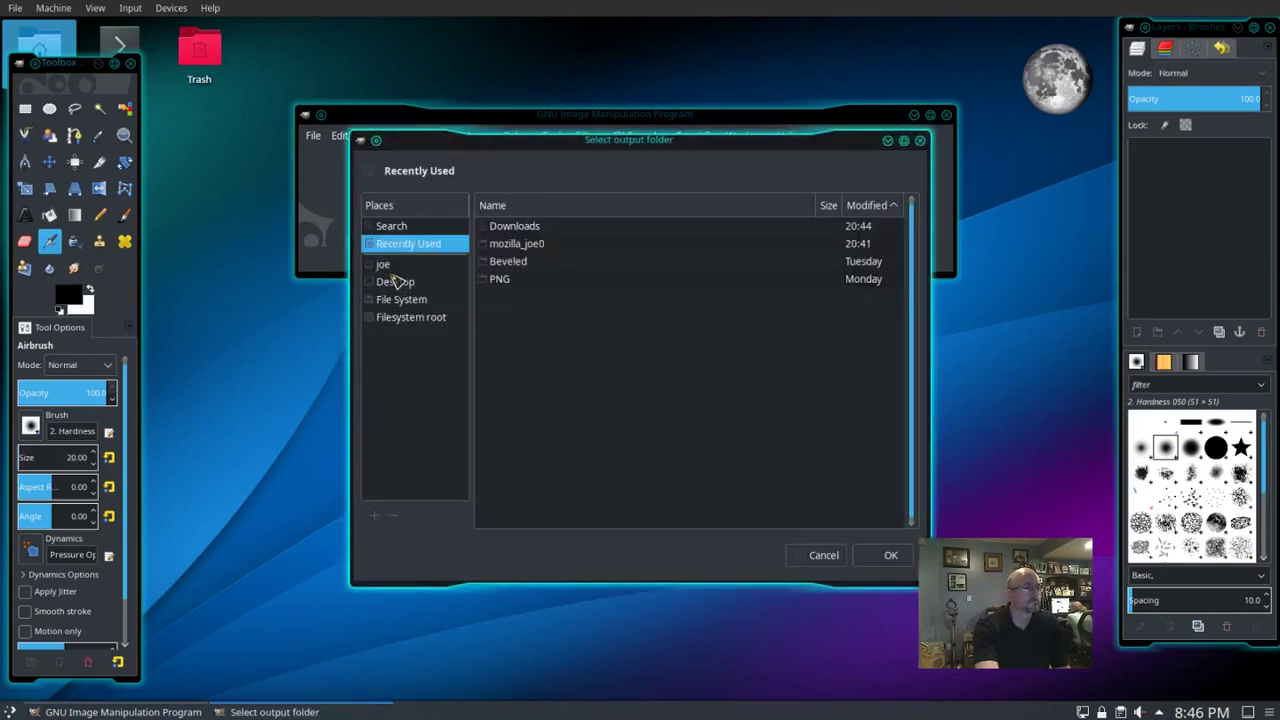
pyautogui.click(390, 265)
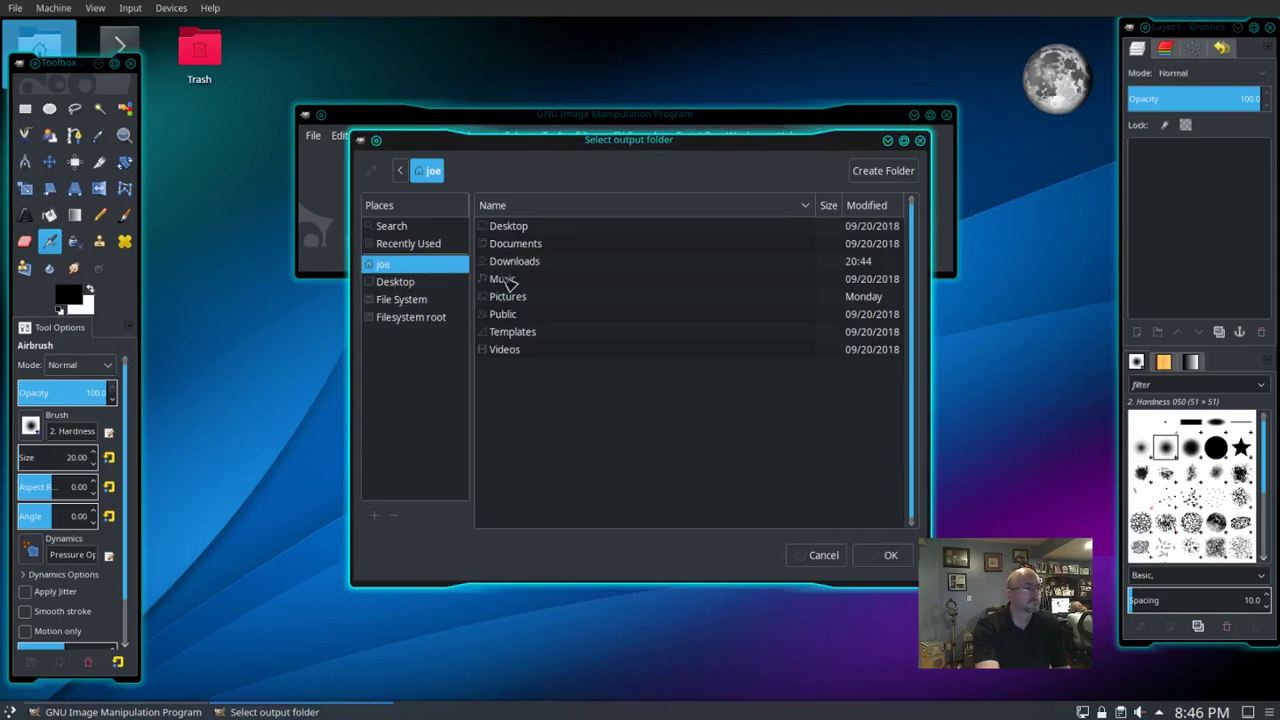
pyautogui.doubleClick(530, 301)
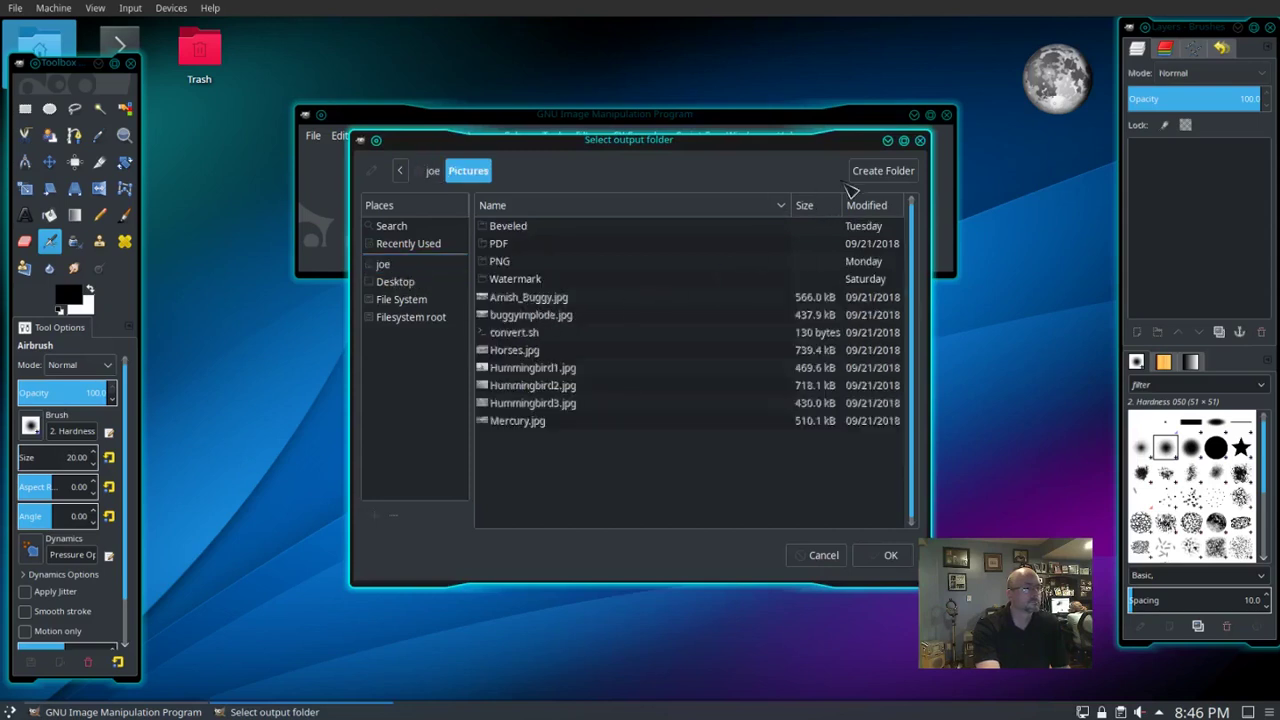
pyautogui.click(882, 171)
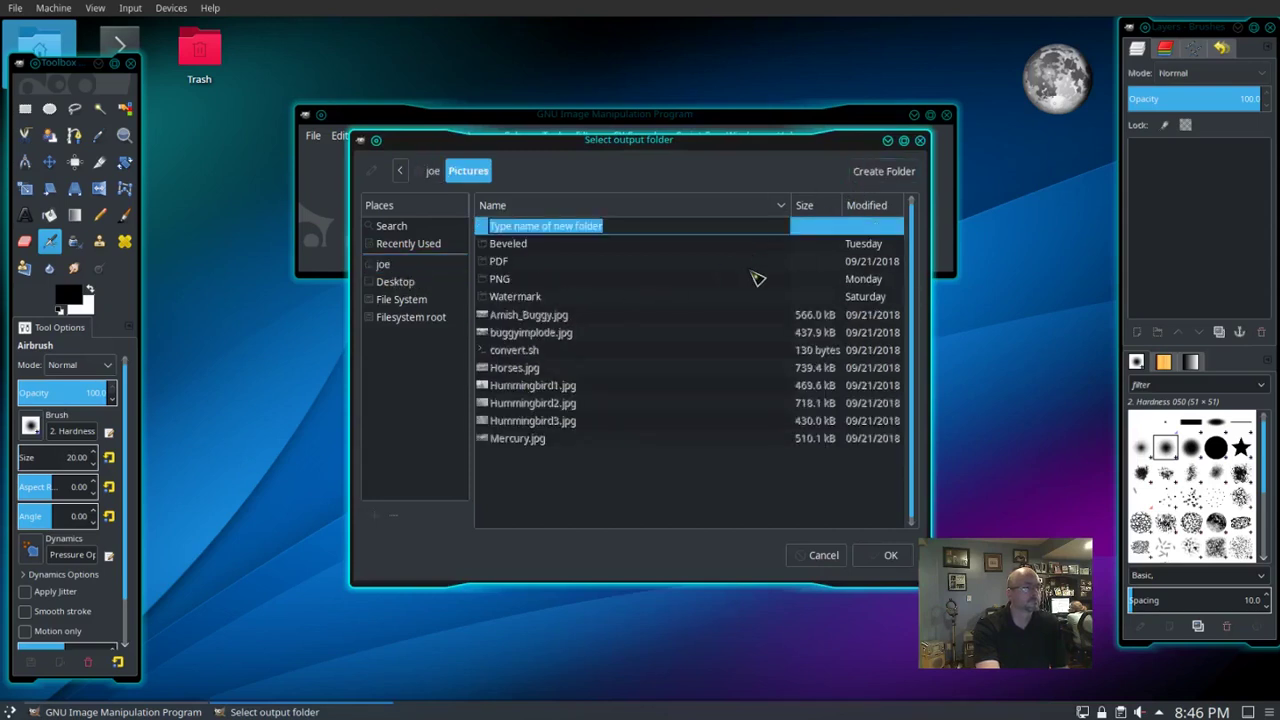
pyautogui.write('Waterma')
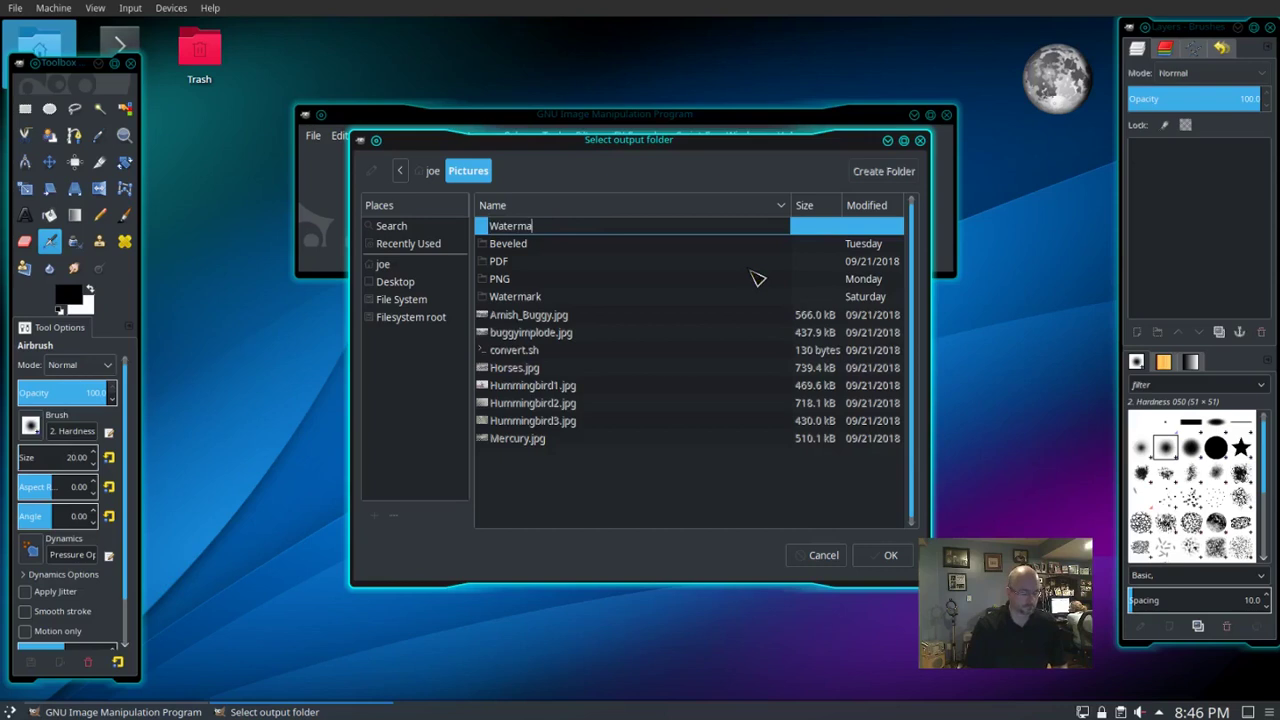
pyautogui.write('rk2')
pyautogui.press('Return')
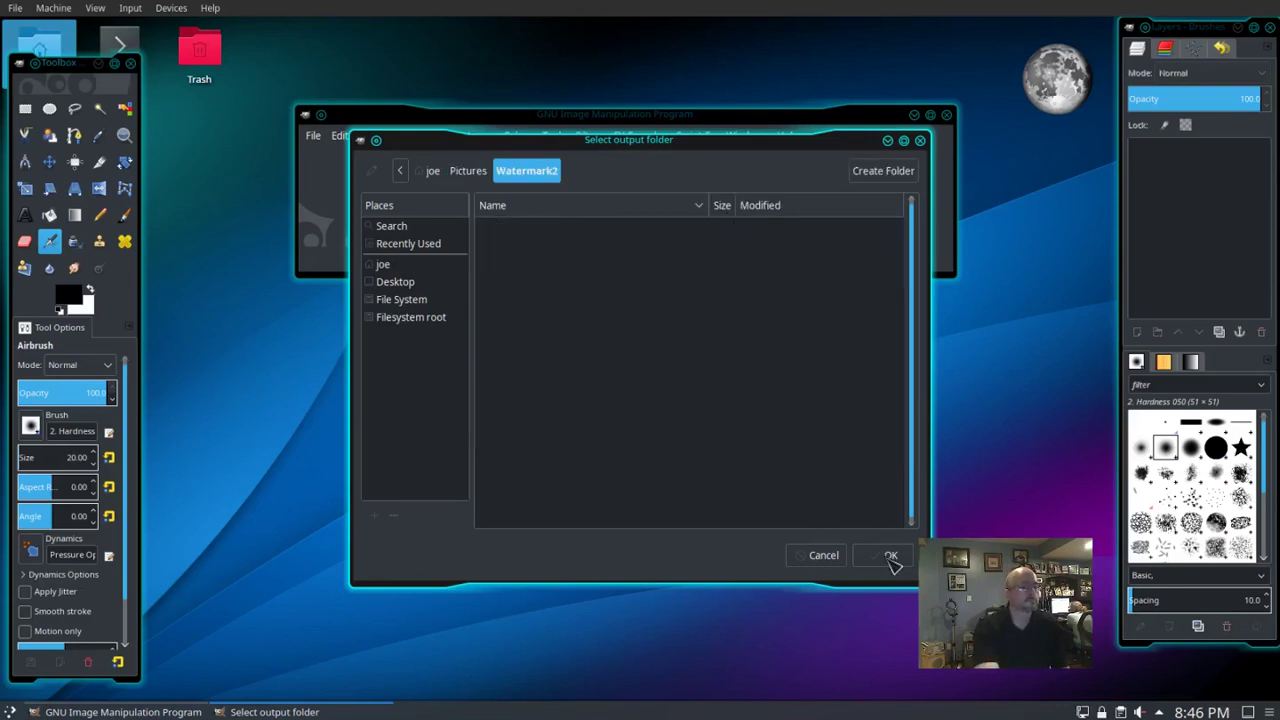
pyautogui.click(893, 559)
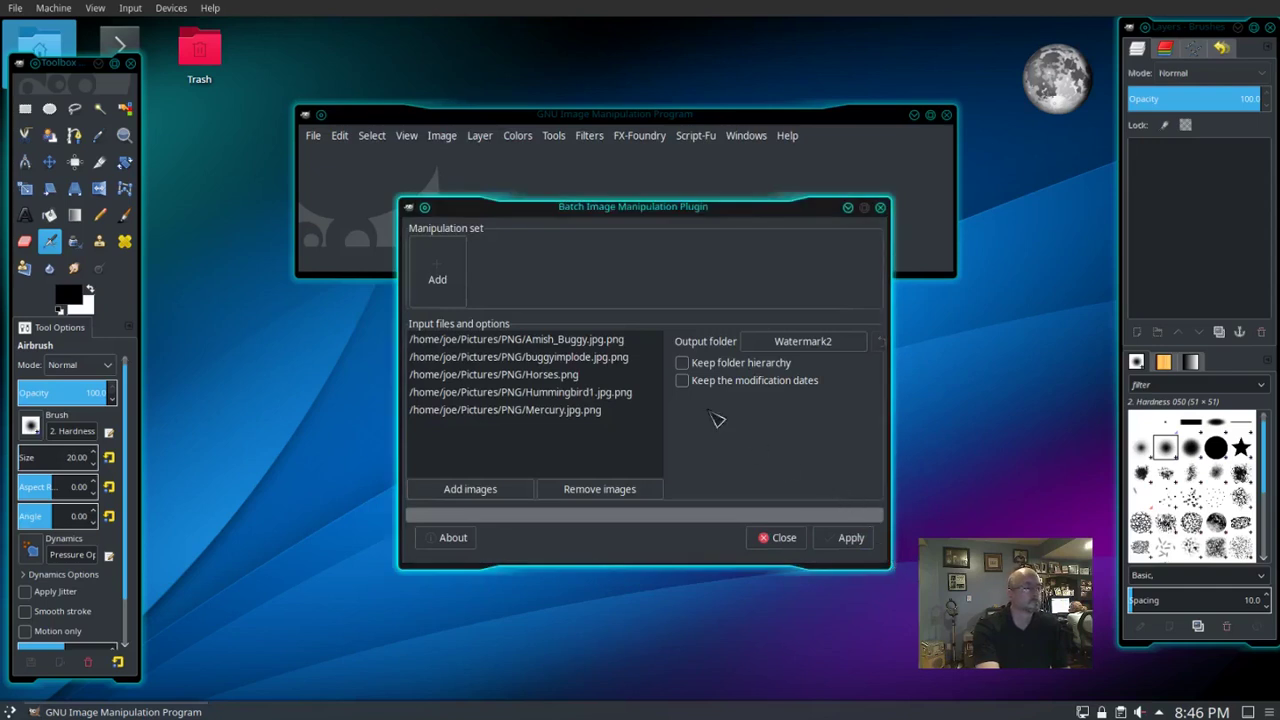
# Step: Add a watermark step to the batch with the text 'My Watermark'
pyautogui.click(440, 282)
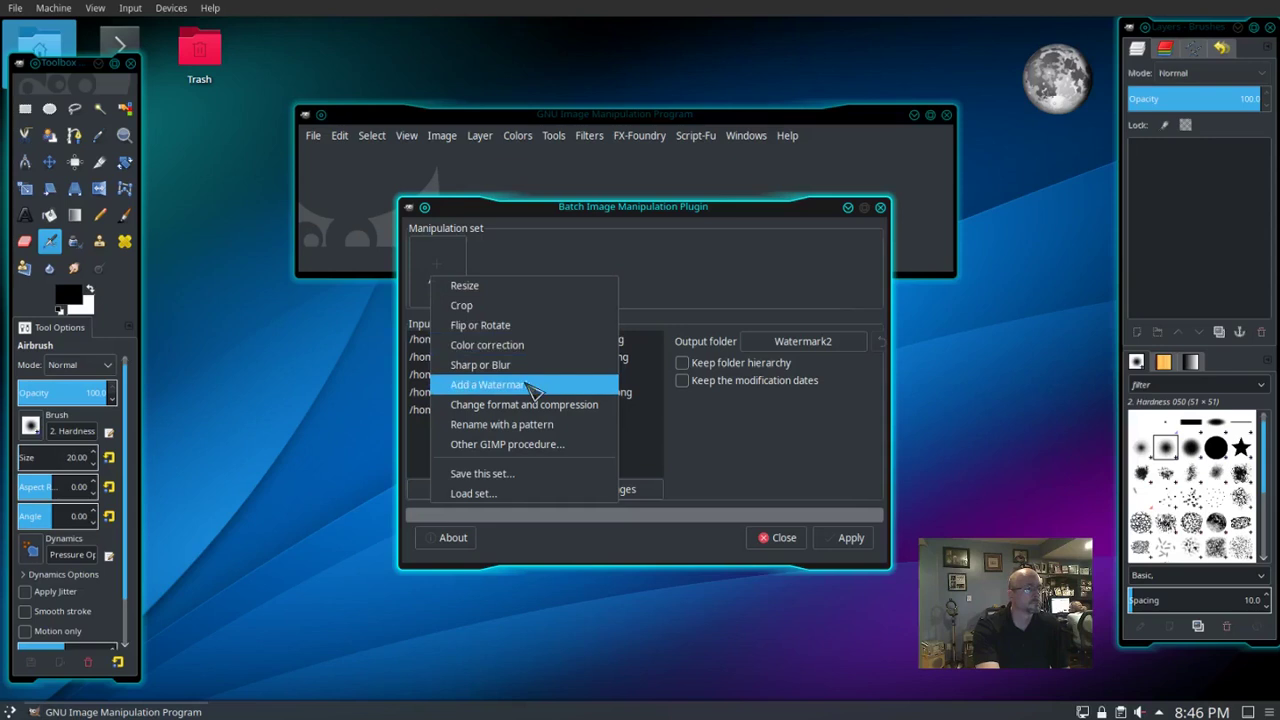
pyautogui.click(535, 389)
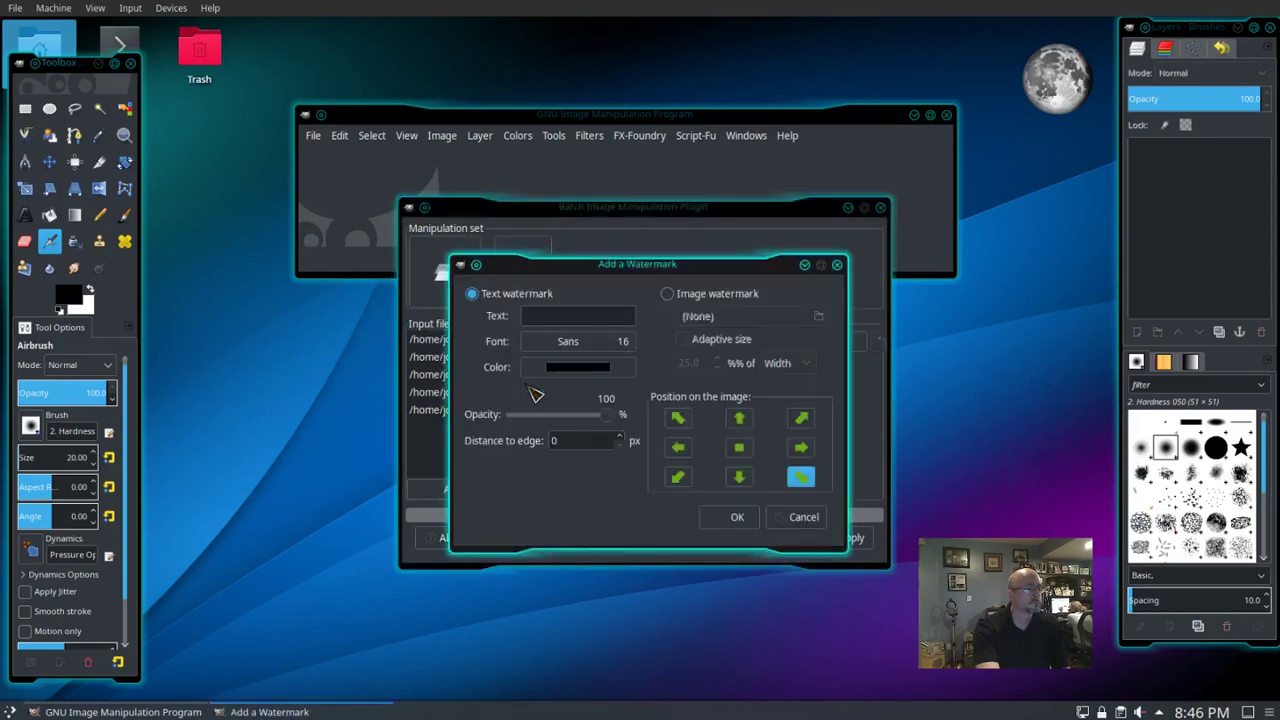
pyautogui.click(559, 315)
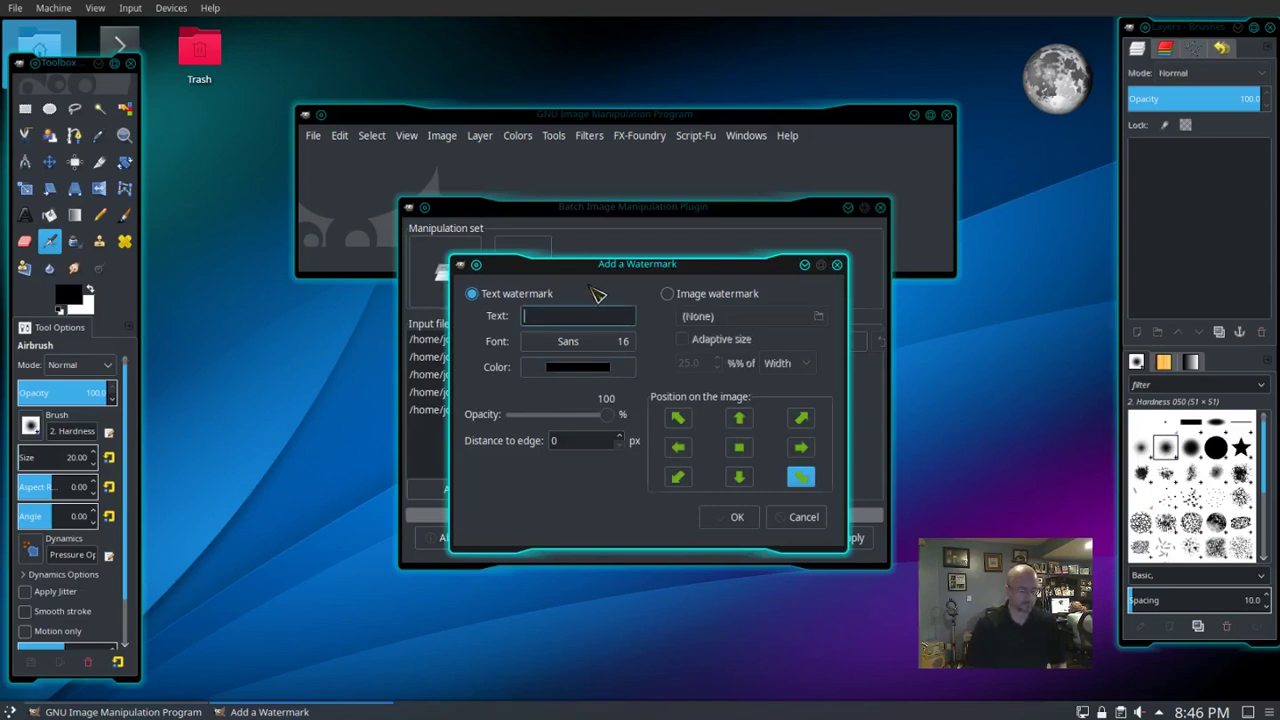
pyautogui.write('My Watermark')
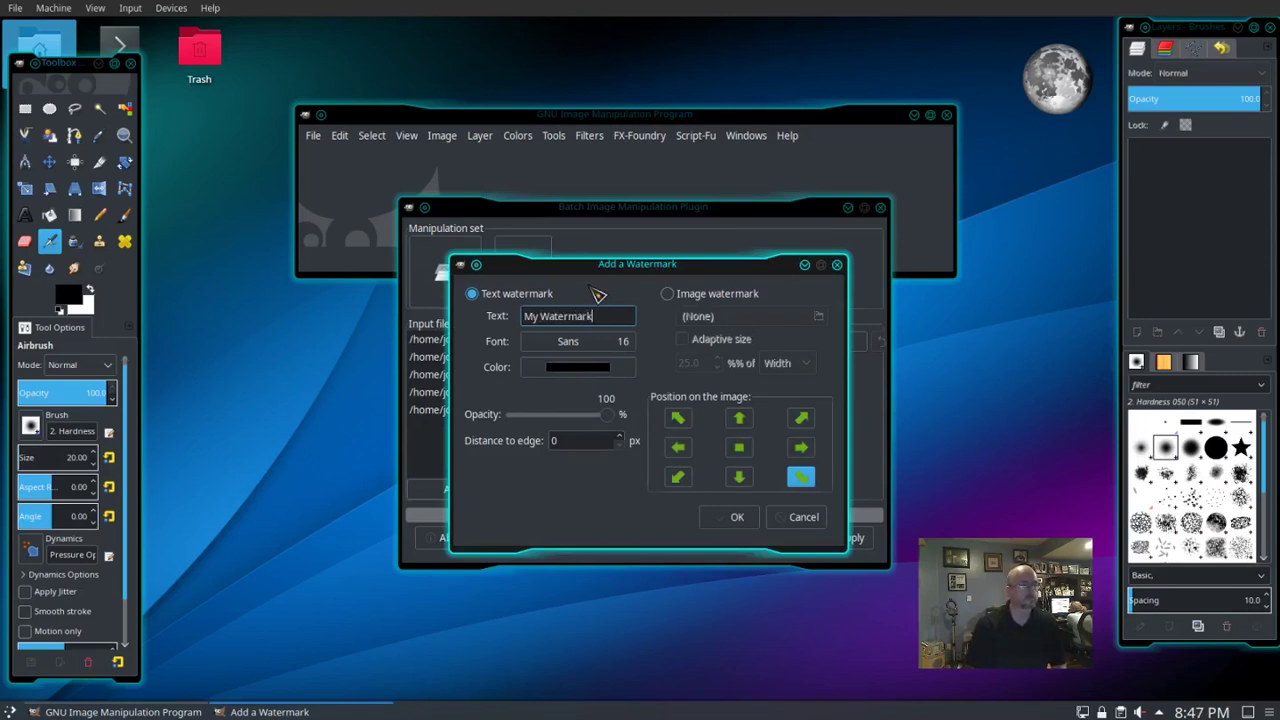
# Step: Lower the watermark opacity to 60%, centre it on the image, and bring up its colour choice
pyautogui.click(564, 416)
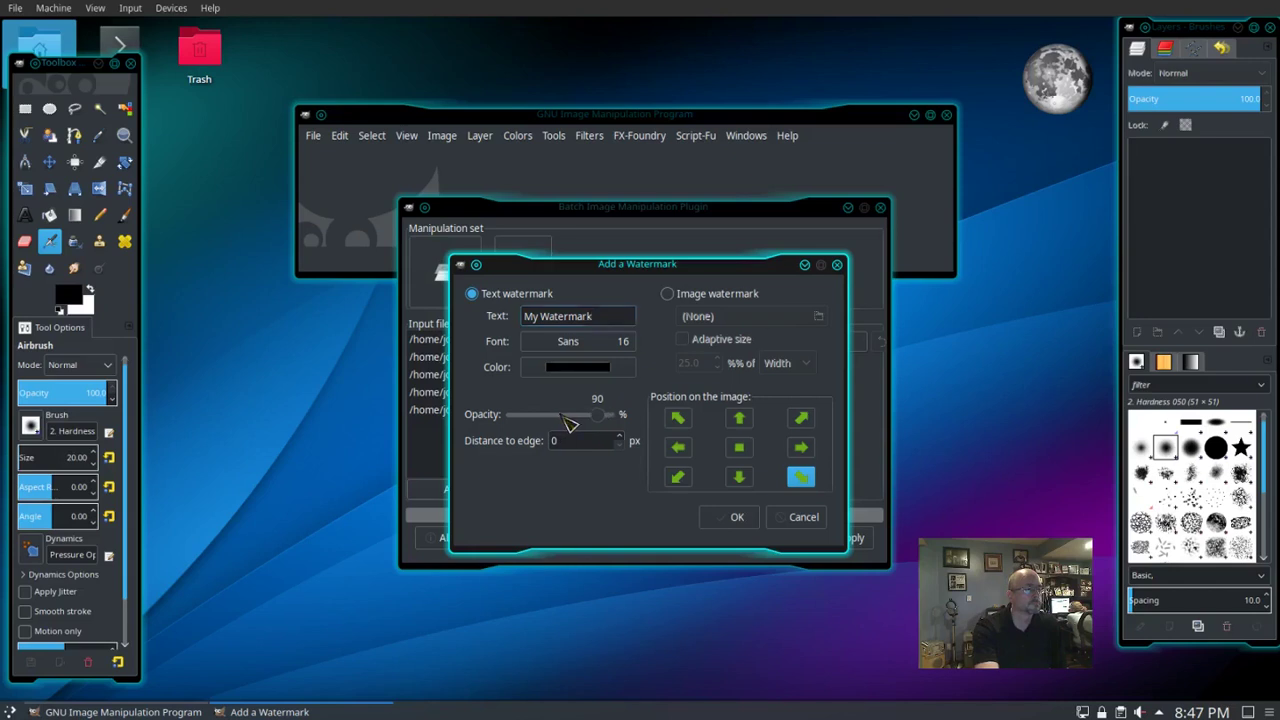
pyautogui.click(565, 418)
pyautogui.click(565, 418)
pyautogui.click(565, 418)
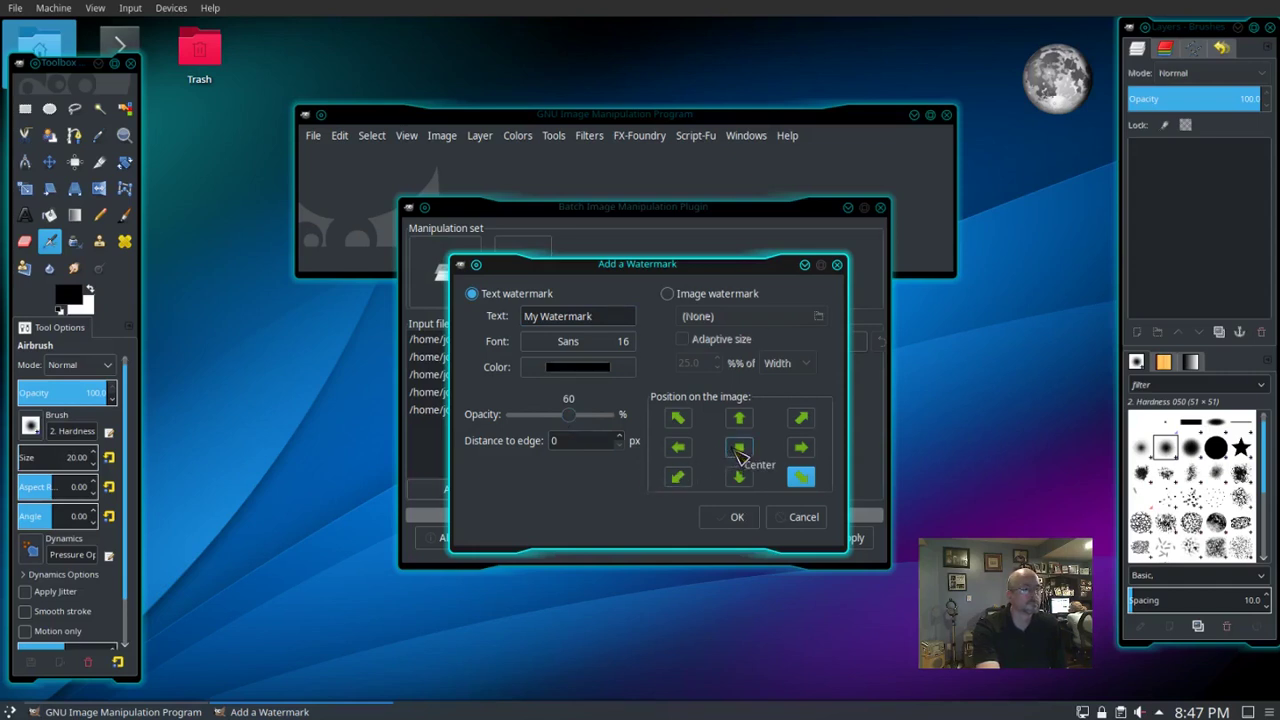
pyautogui.click(738, 452)
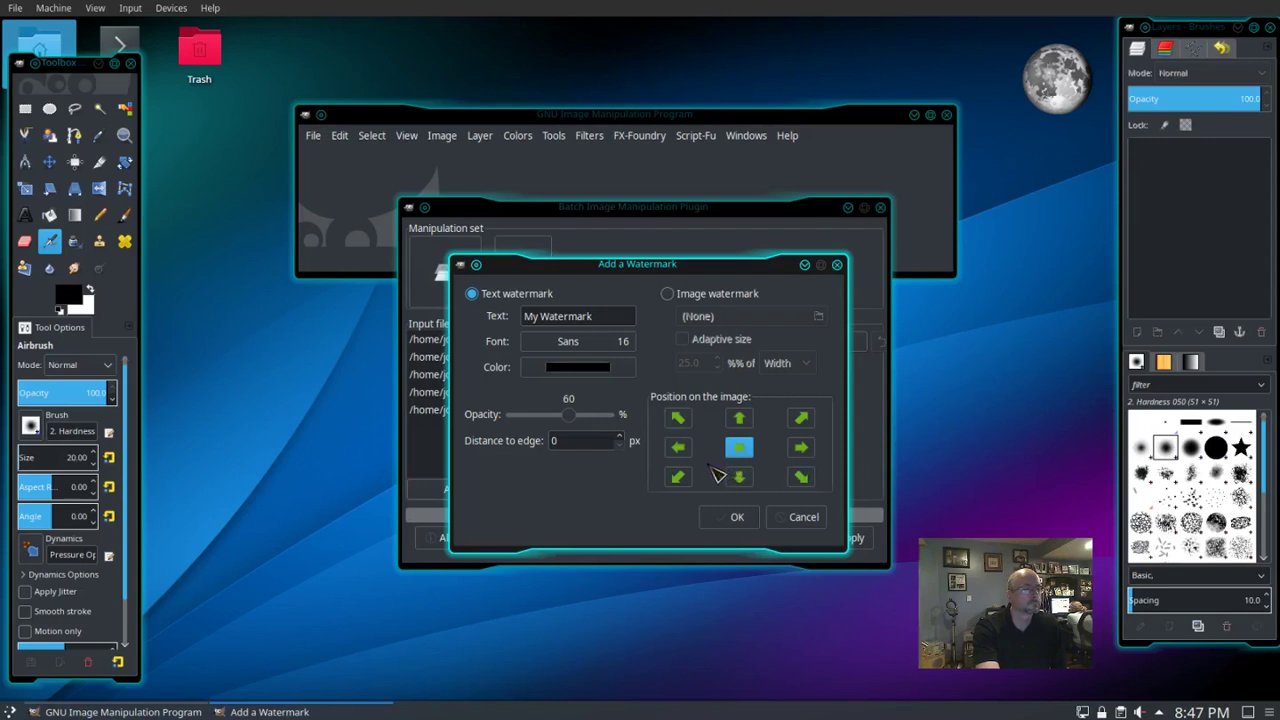
pyautogui.click(598, 370)
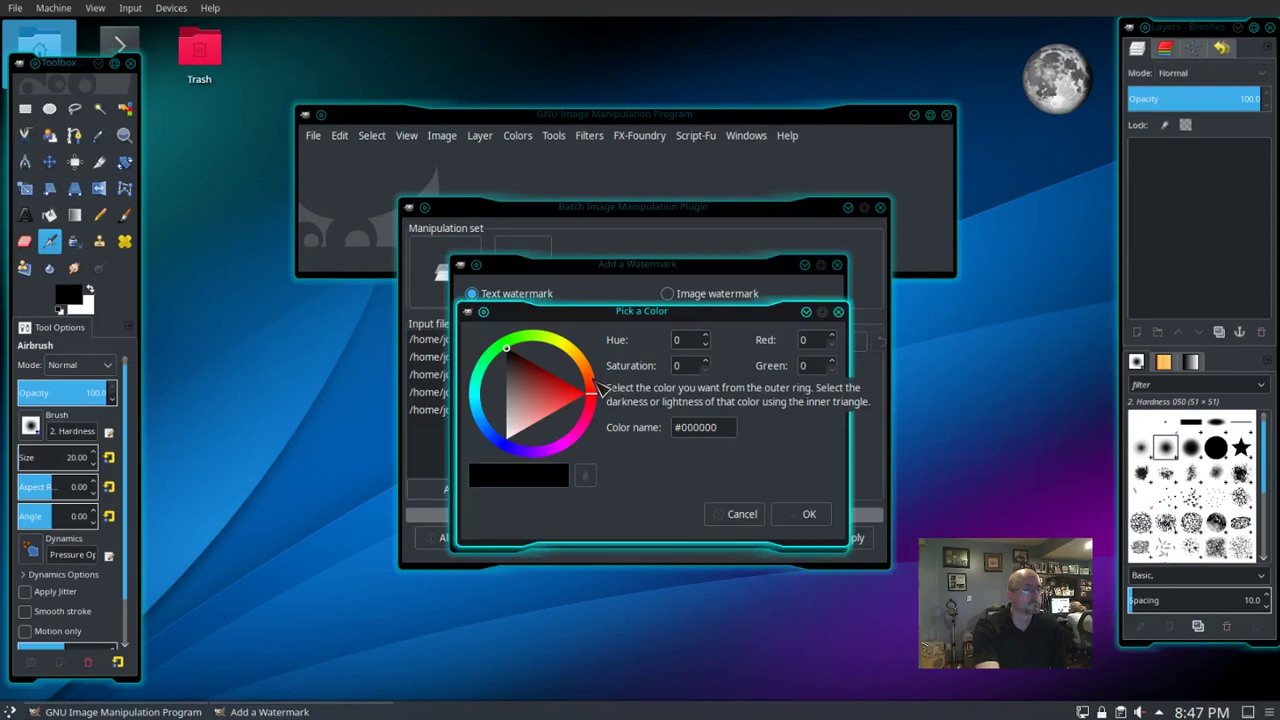
# Step: Make the watermark text green #23A235 and add the watermark step to the manipulation set
pyautogui.click(514, 378)
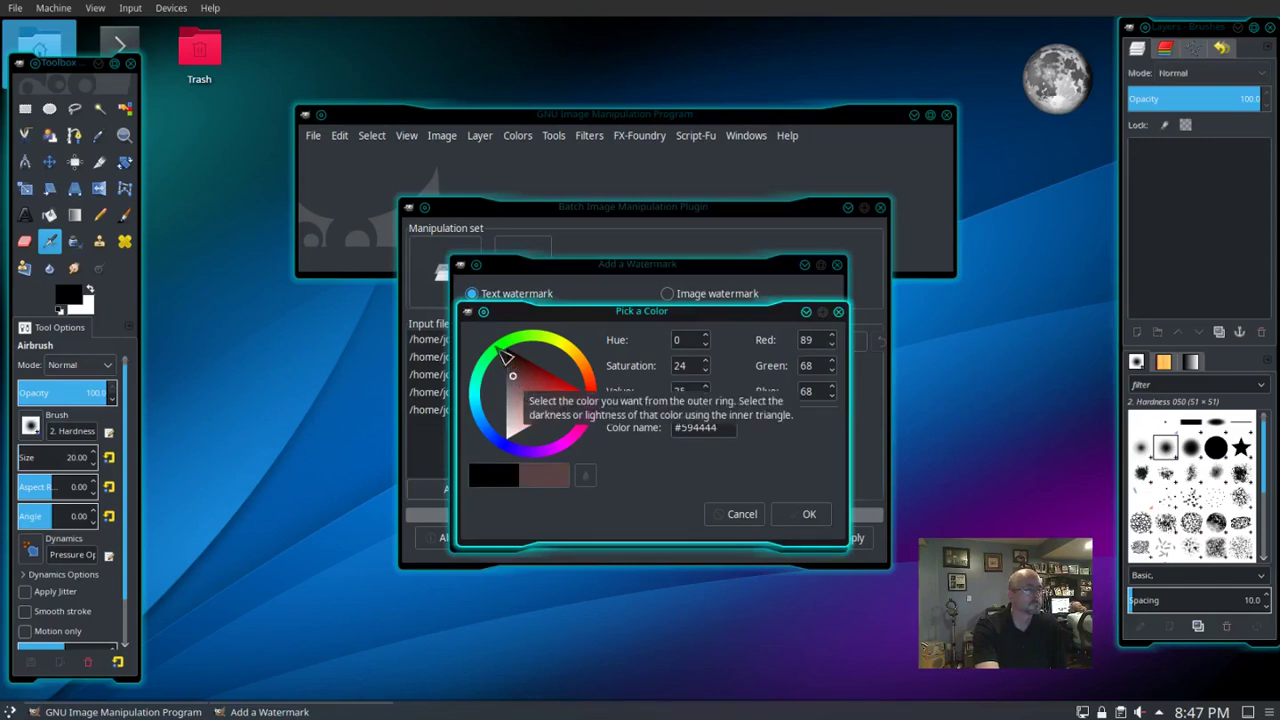
pyautogui.click(500, 348)
pyautogui.click(516, 391)
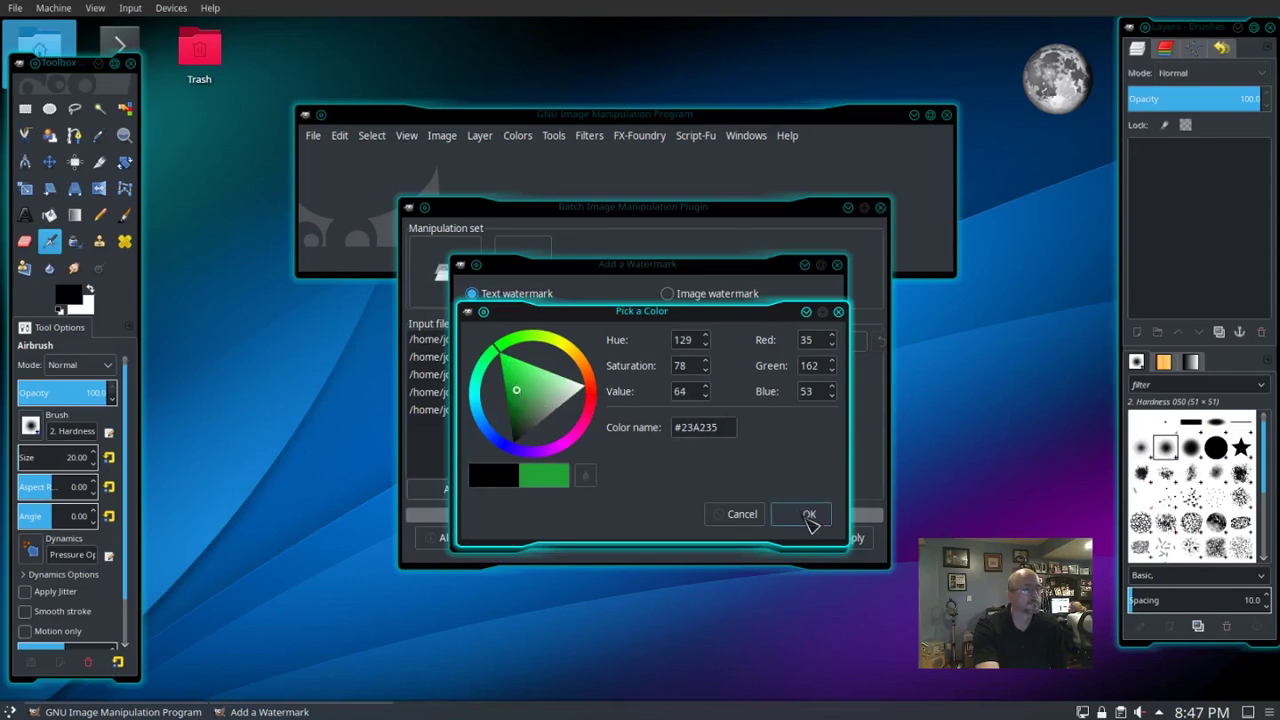
pyautogui.click(809, 516)
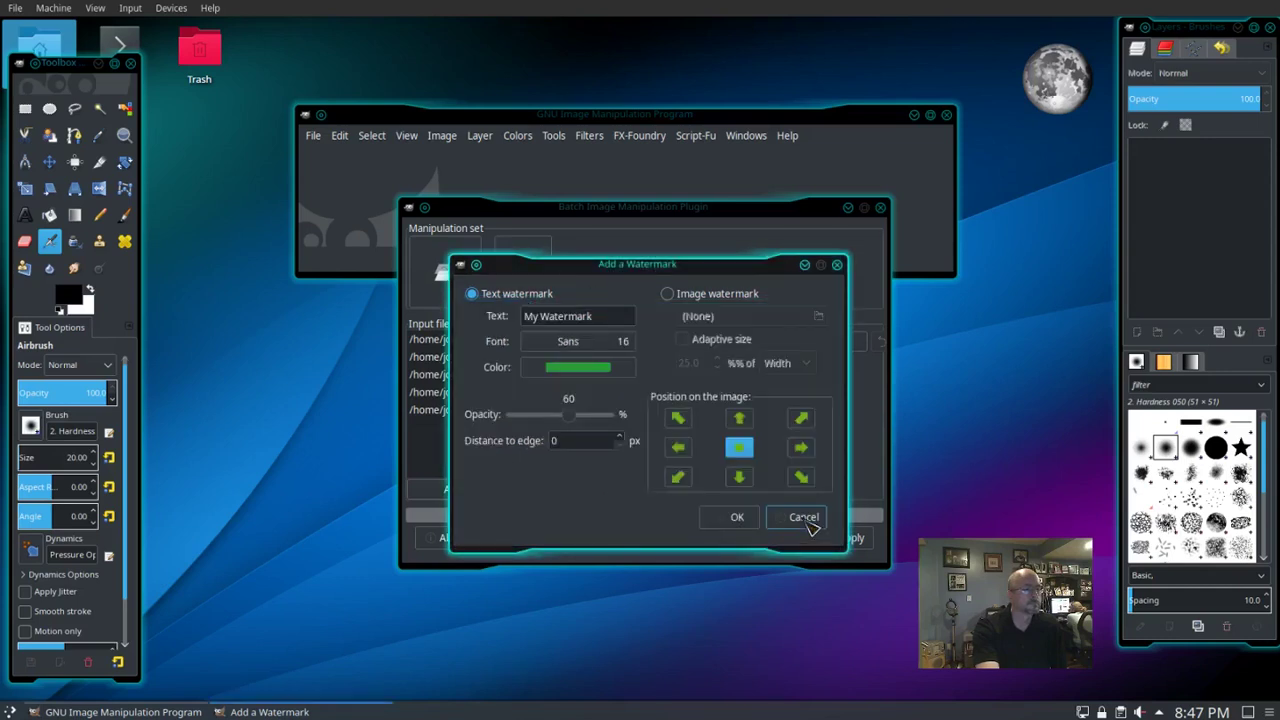
pyautogui.click(737, 518)
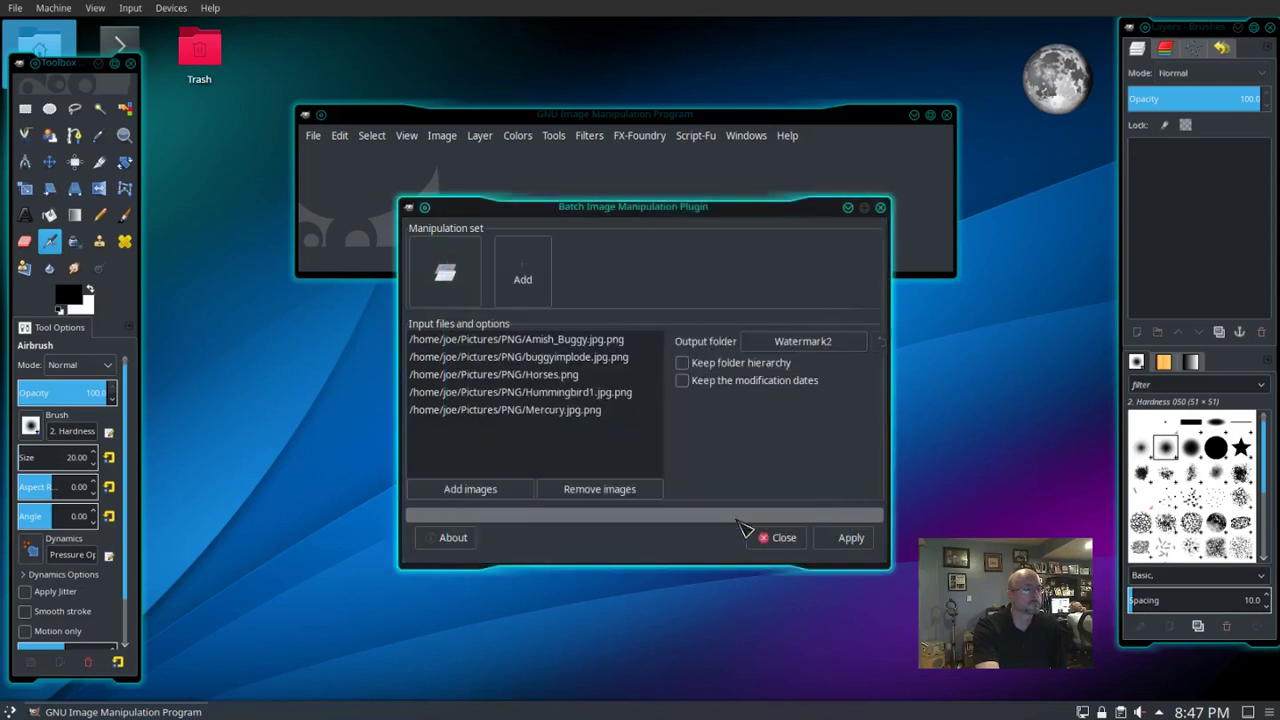
# Step: Apply the watermark batch to all five images, then close BIMP once it finishes with 0 errors
pyautogui.click(838, 553)
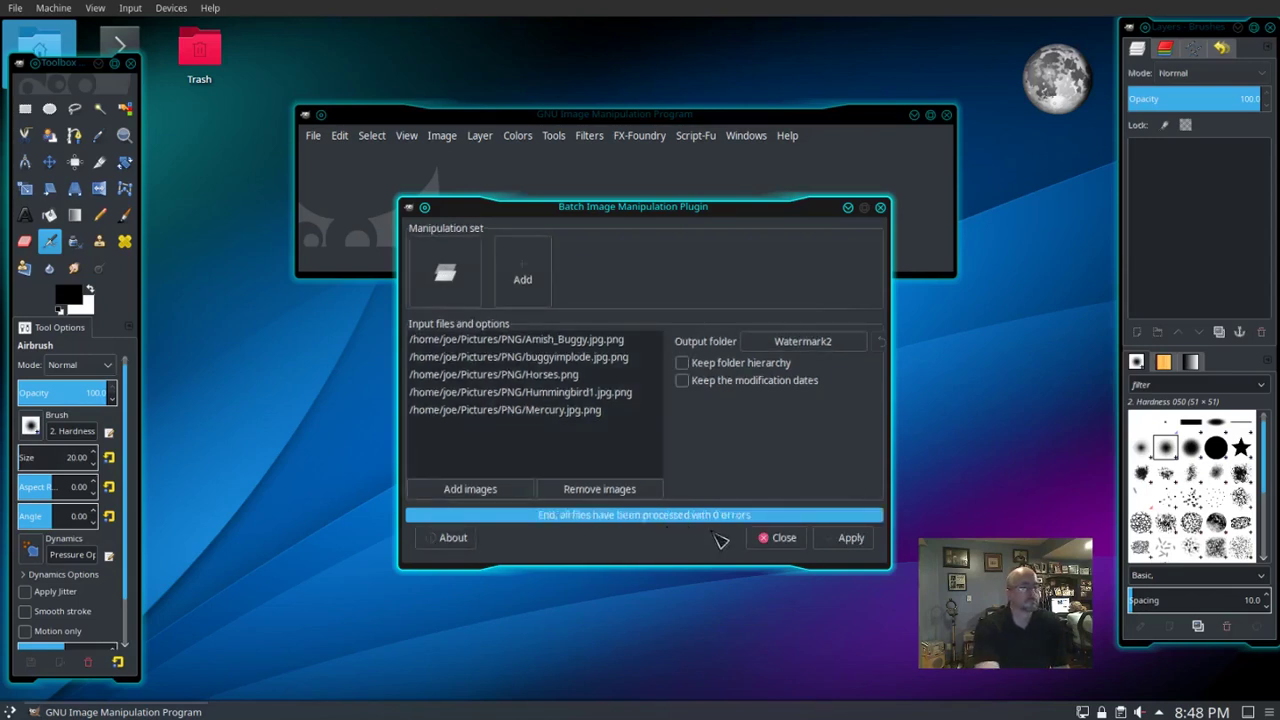
pyautogui.click(773, 542)
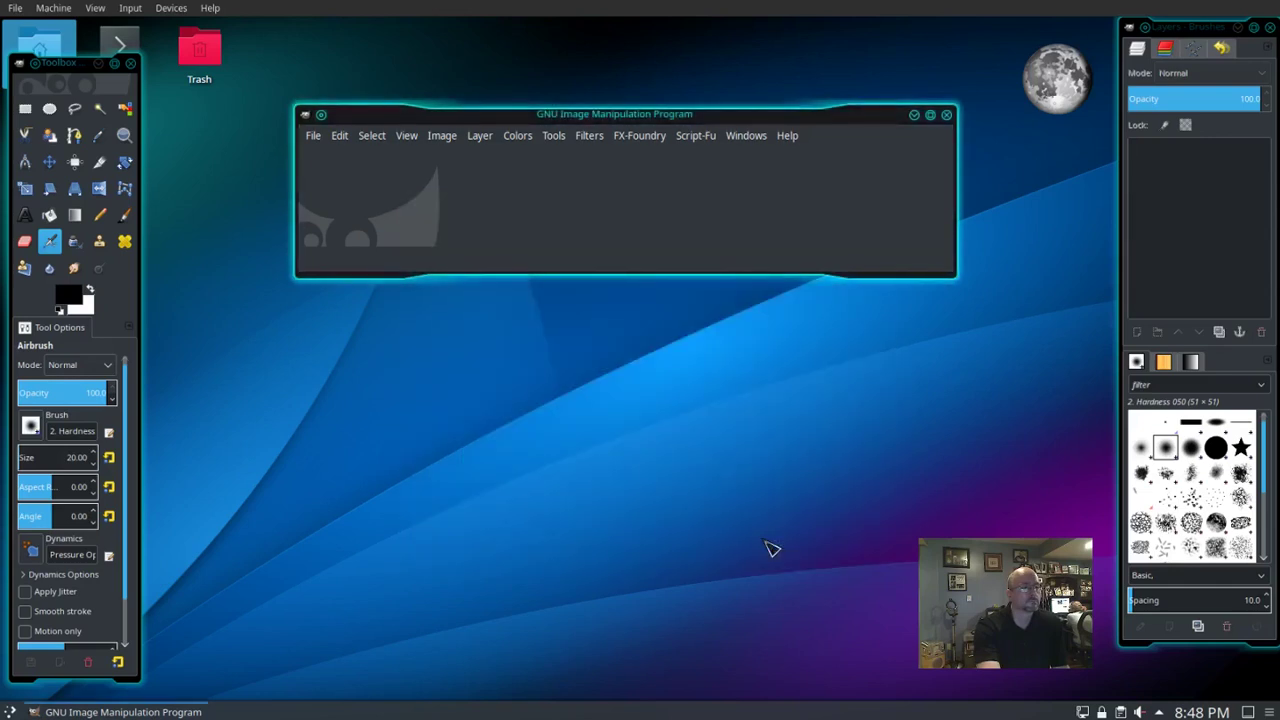
# Step: Browse from Home to Pictures > Watermark2 in Dolphin and turn on file previews
pyautogui.click(62, 47)
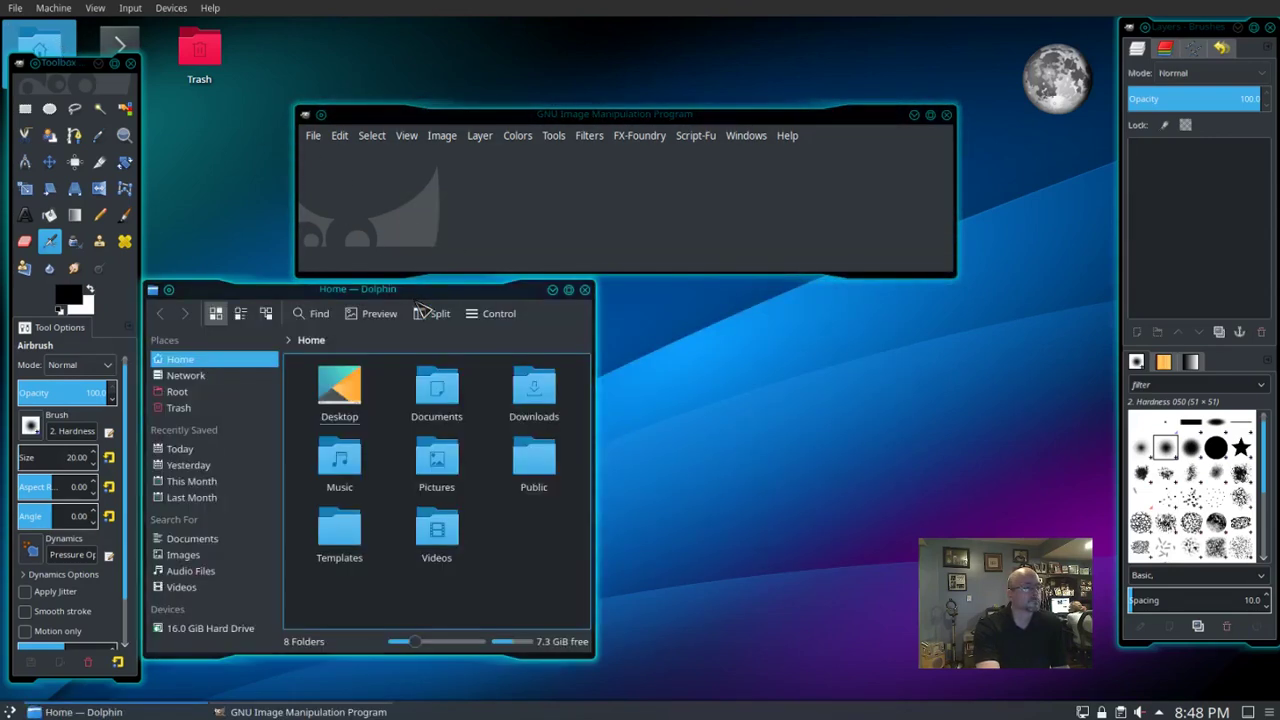
pyautogui.click(456, 463)
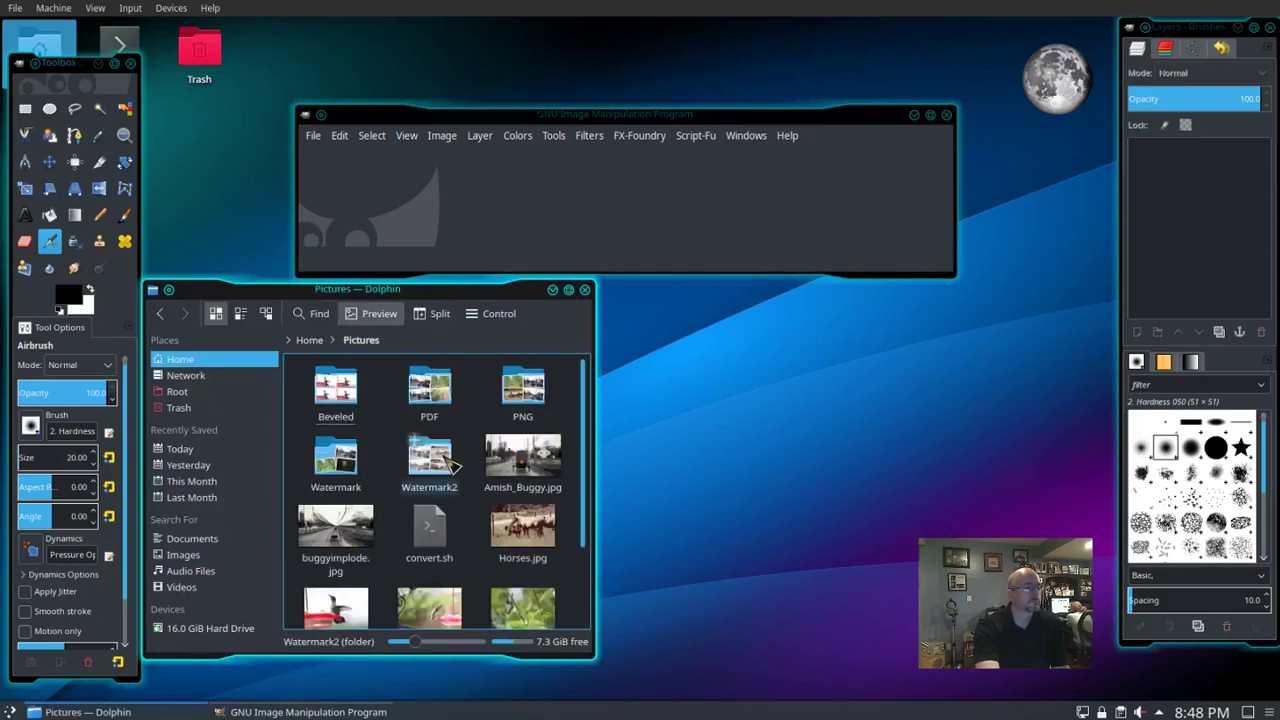
pyautogui.click(454, 464)
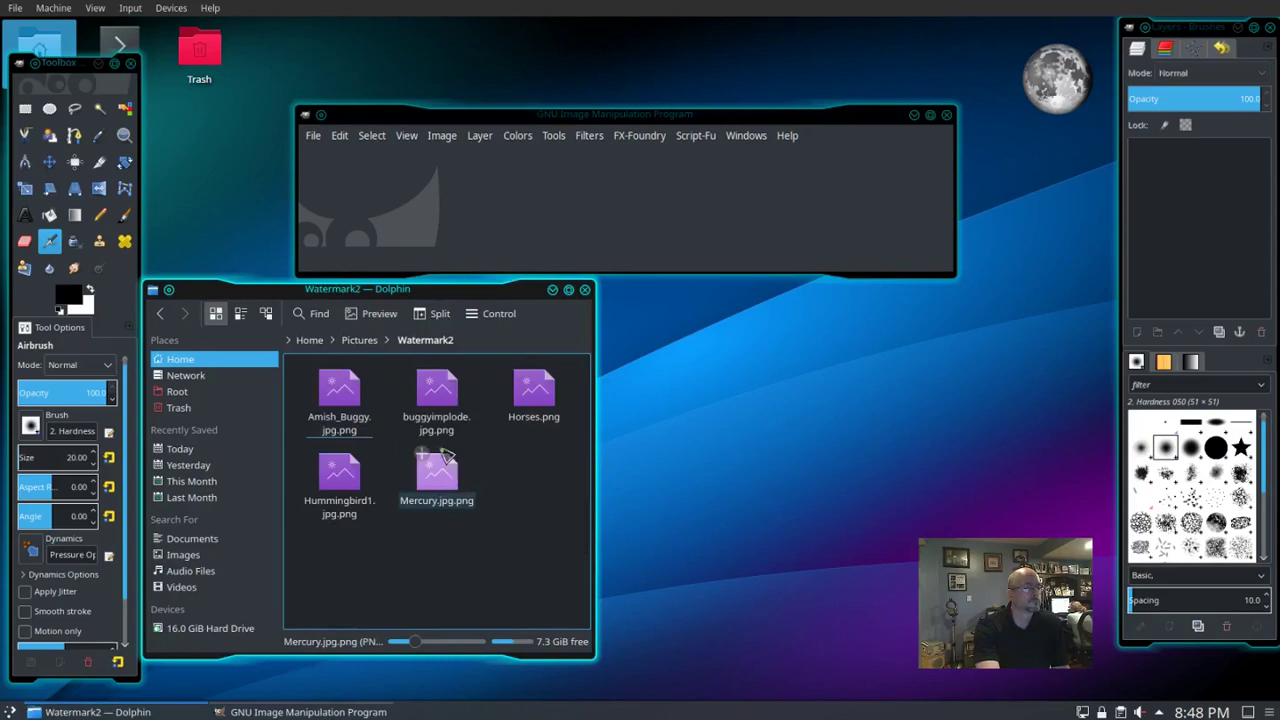
pyautogui.click(375, 315)
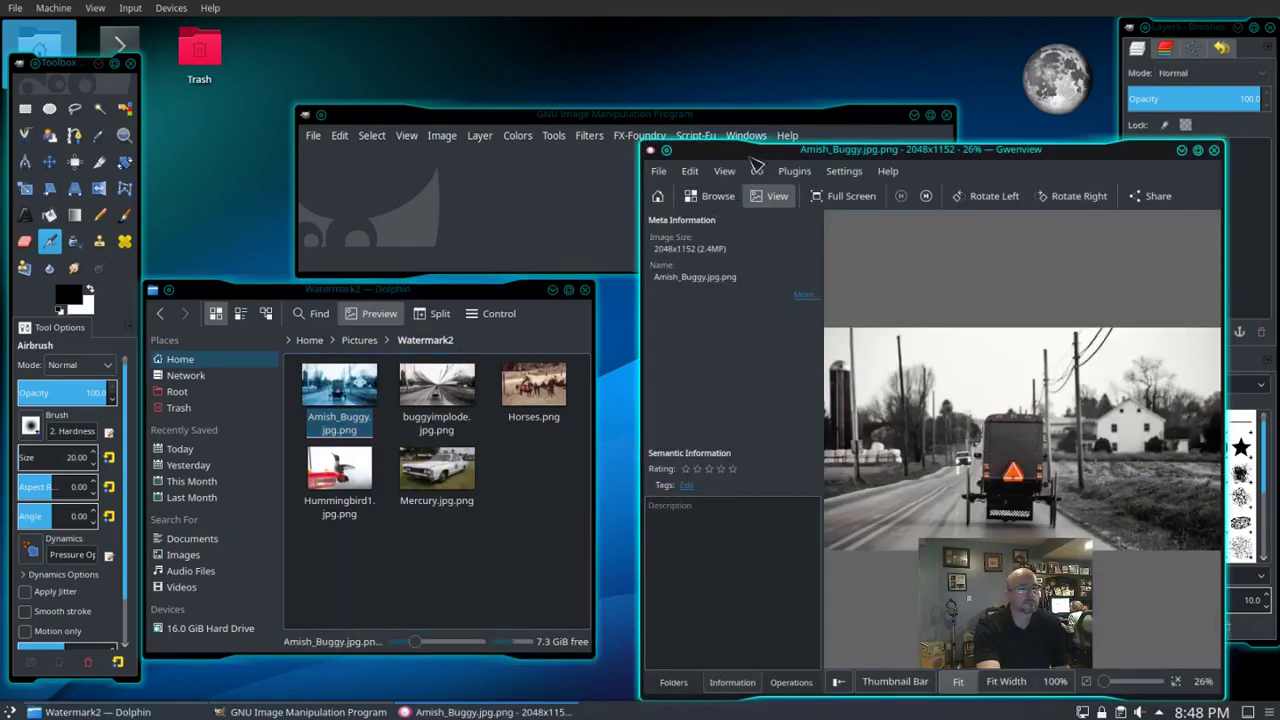
# Step: Reposition the Gwenview window and zoom Amish_Buggy.jpg.png to about 137% to check the centred watermark
pyautogui.moveTo(754, 150); pyautogui.dragTo(416, 85)
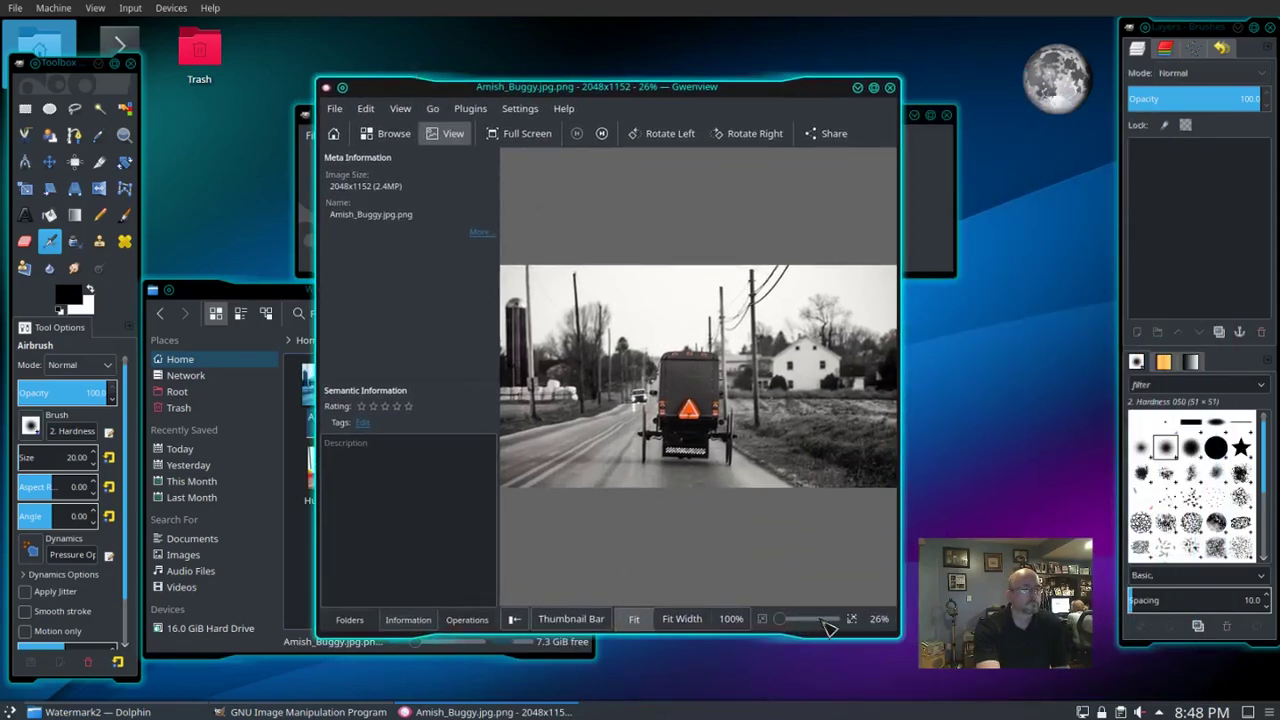
pyautogui.scroll(3, 825, 630)
pyautogui.scroll(4, 825, 628)
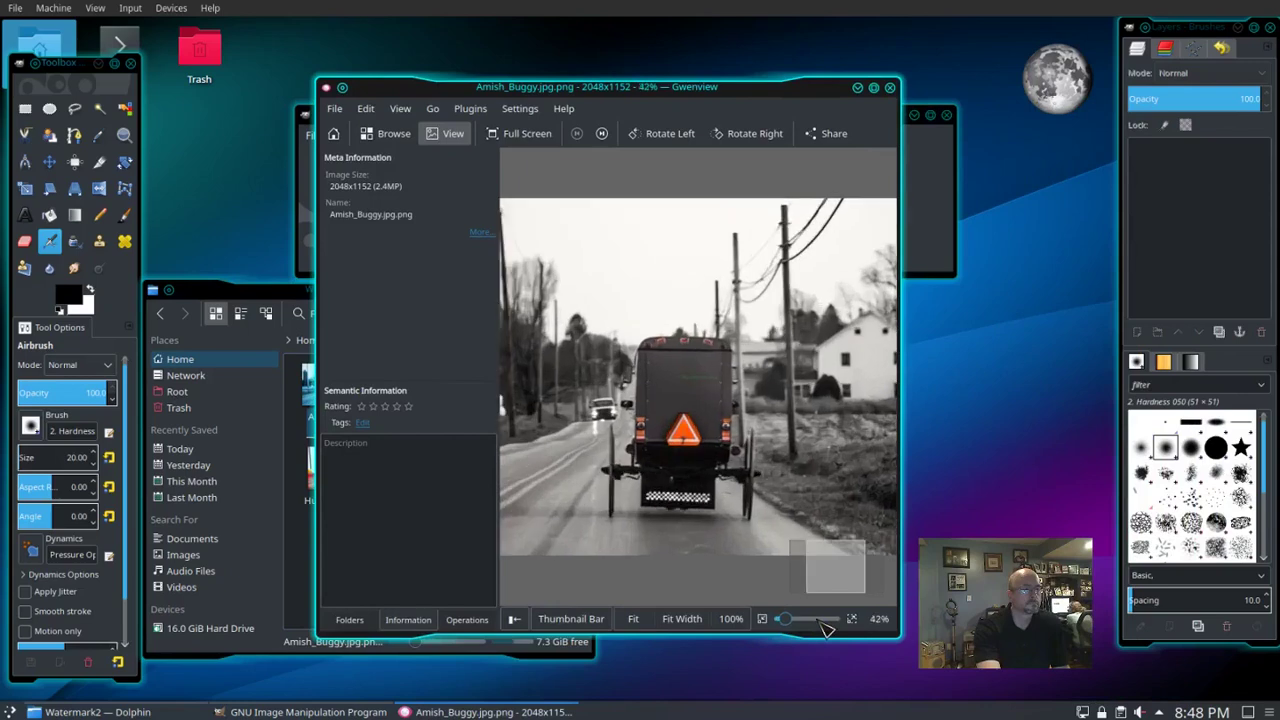
pyautogui.scroll(3, 825, 628)
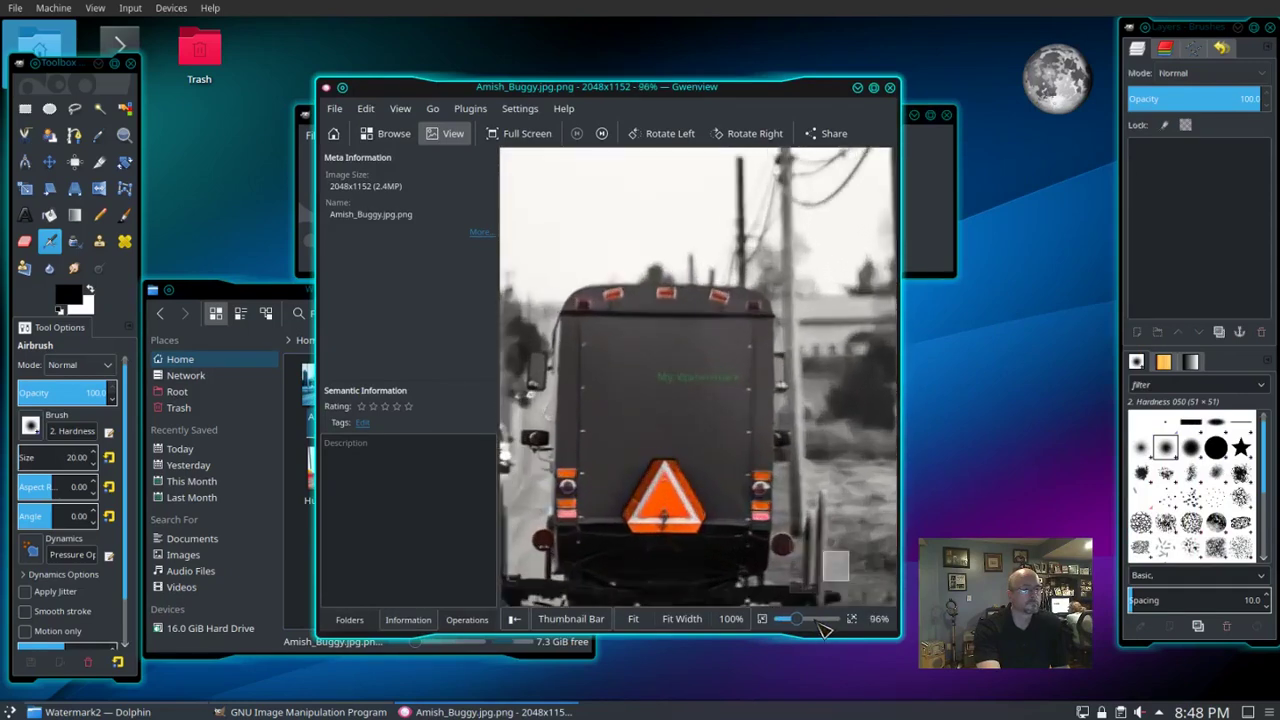